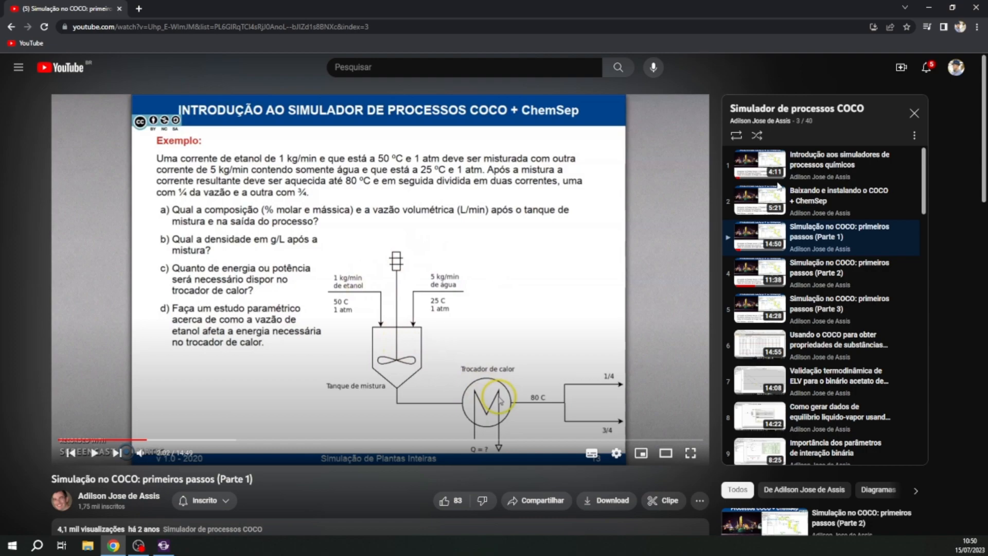
Switch to PRO/II, open the Case Study setup and enable the case study definition with the Set up Case Study Cycles option
left_click(929, 10)
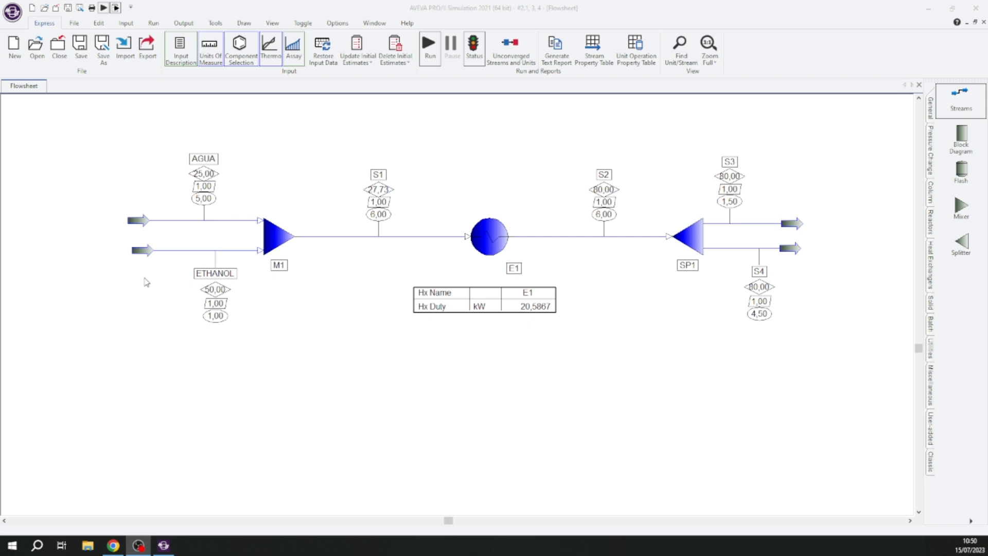
mouse_move(228, 225)
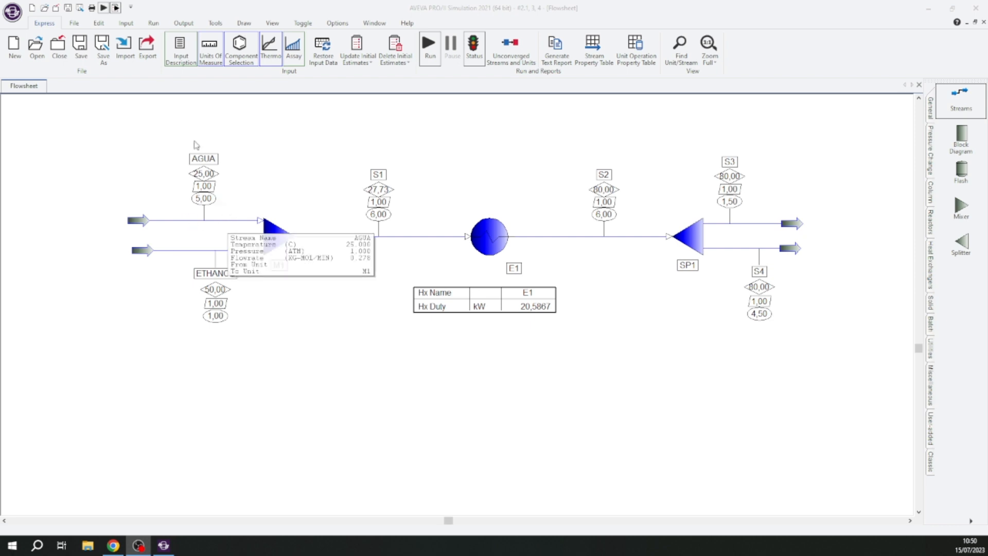
left_click(125, 24)
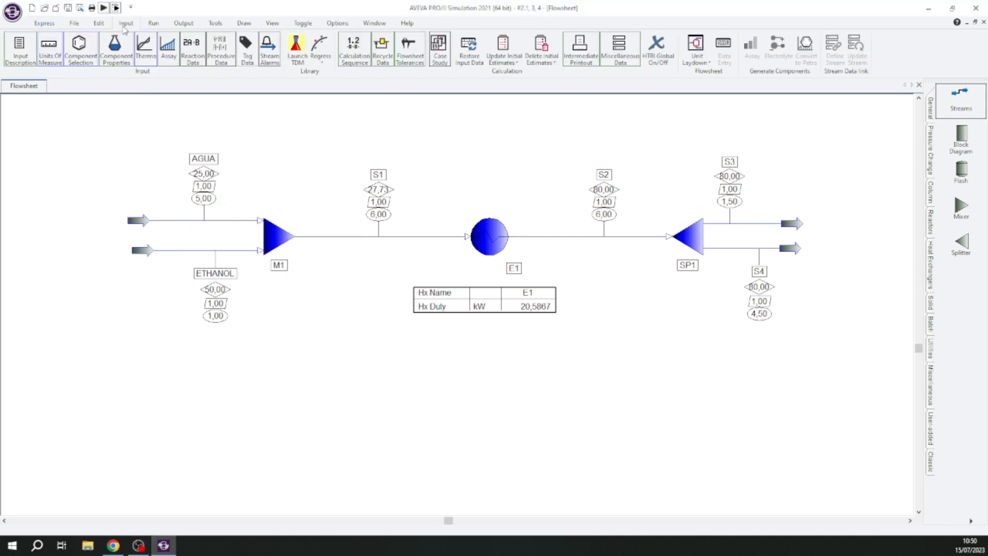
left_click(439, 51)
left_click_drag(334, 128, 410, 133)
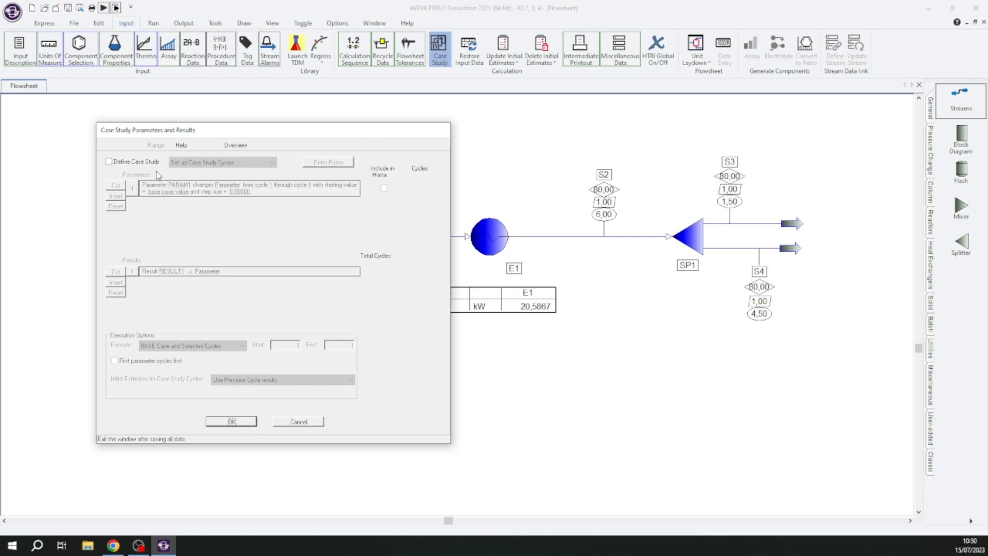
left_click(108, 161)
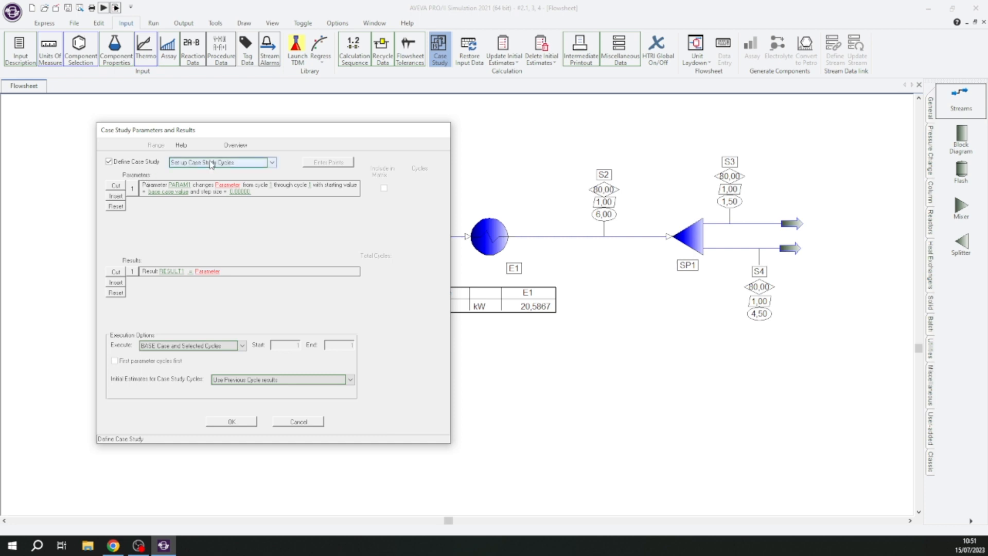
left_click(229, 163)
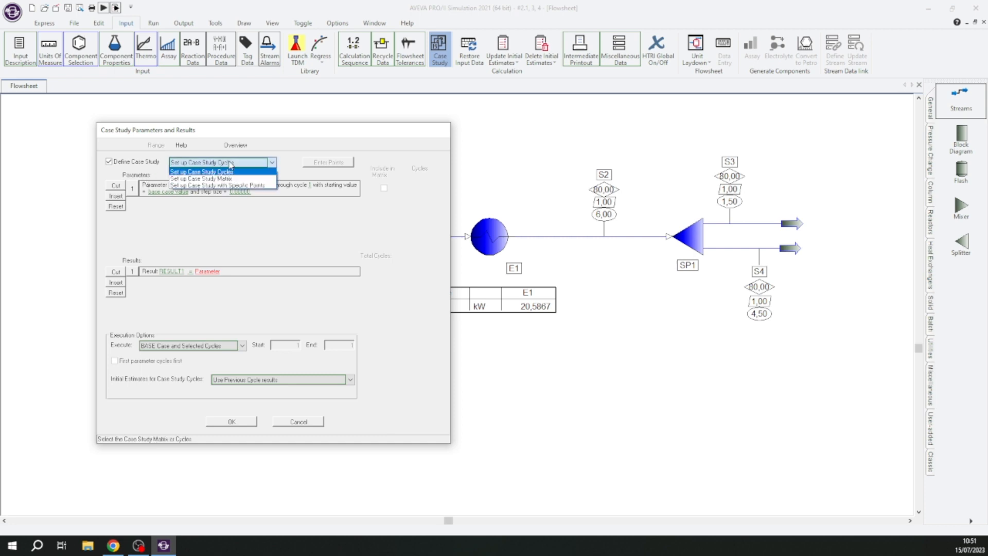
left_click(272, 163)
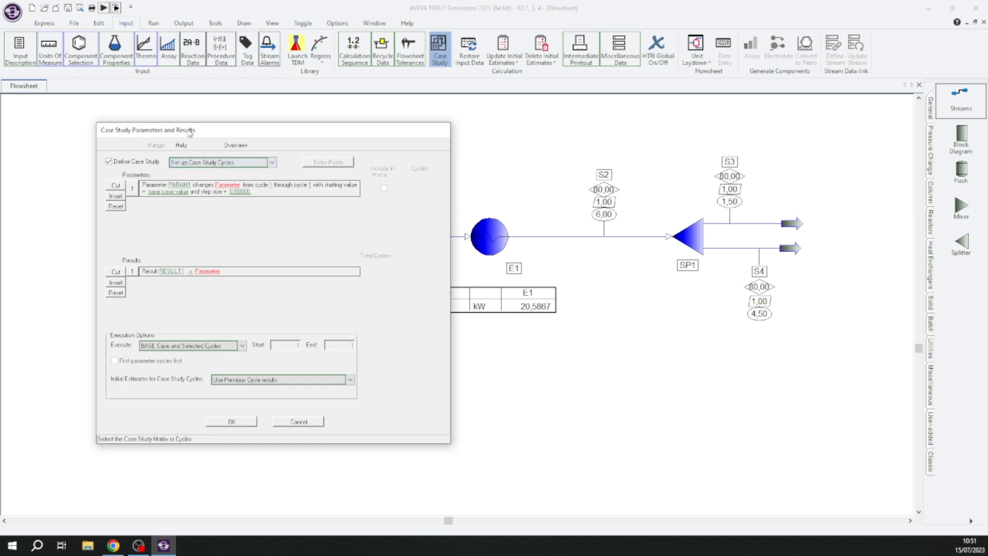
Move the case study window clear of the inlet streams and heat exchanger, and rename the first parameter VAZAO
left_click_drag(194, 132, 624, 112)
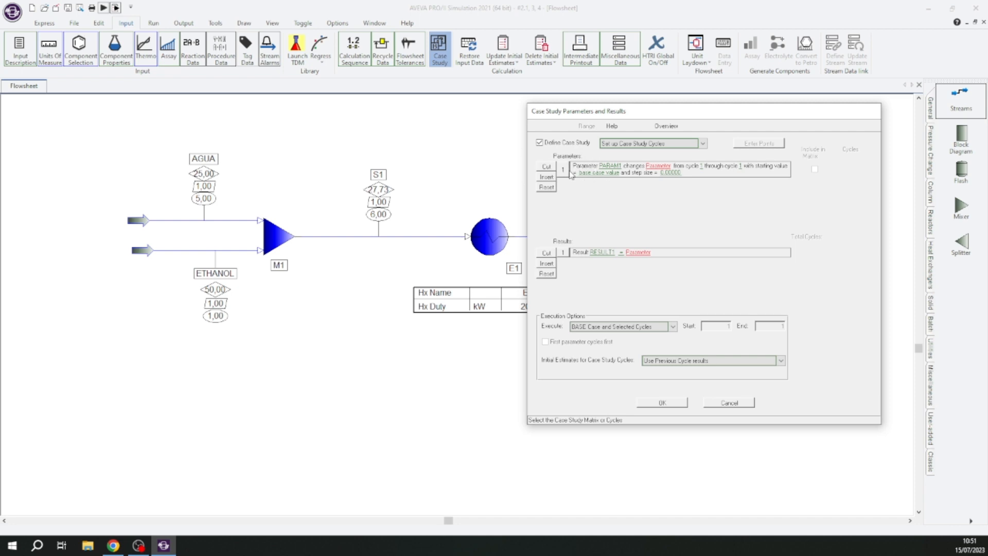
left_click_drag(600, 110, 645, 117)
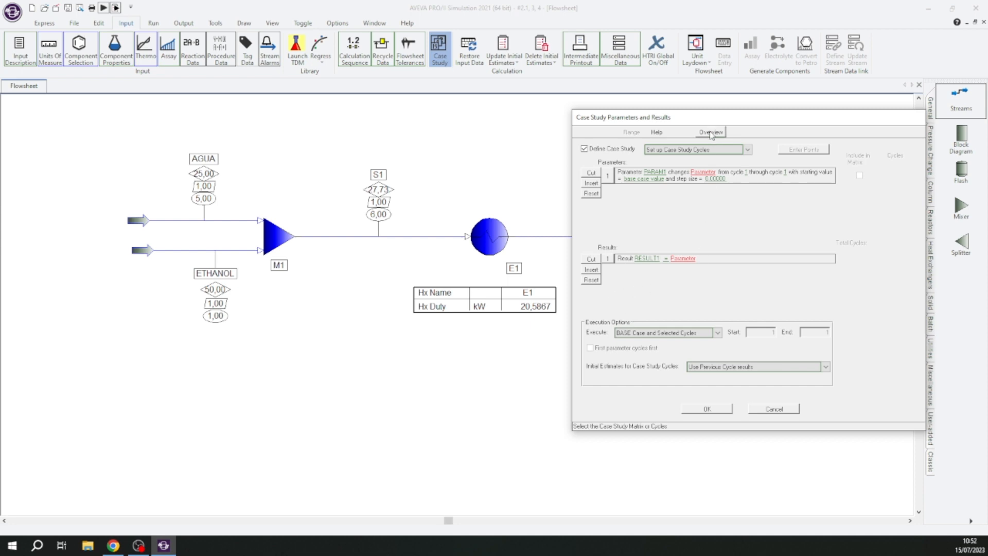
mouse_move(713, 122)
left_mouse_down()
mouse_move(721, 126)
mouse_move(714, 109)
left_mouse_up()
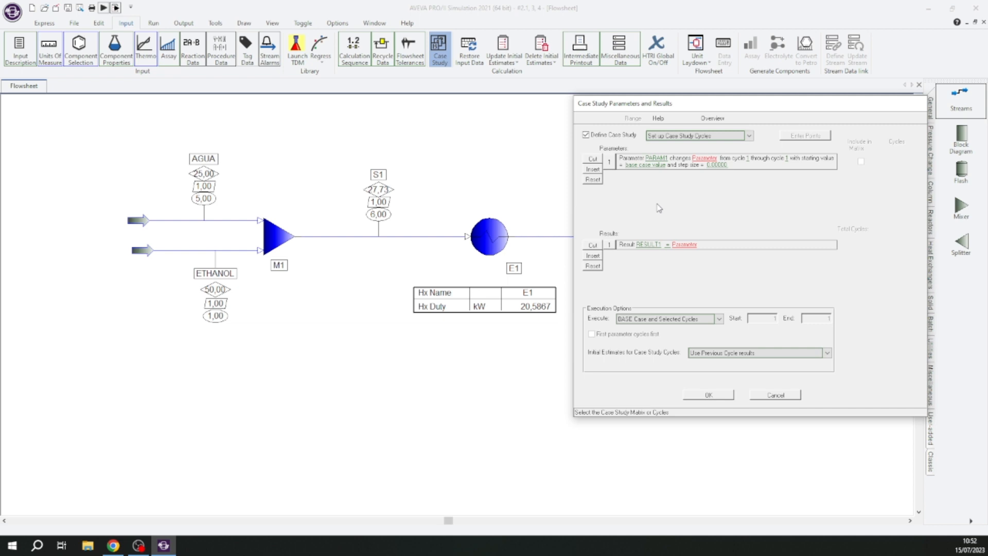
left_click(659, 159)
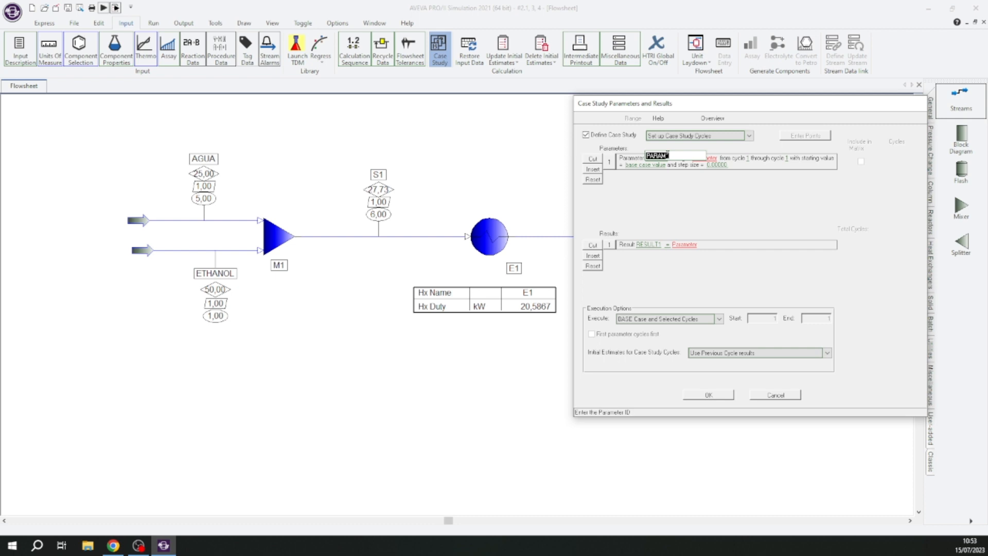
type("V4")
type("ZAO")
key("Return")
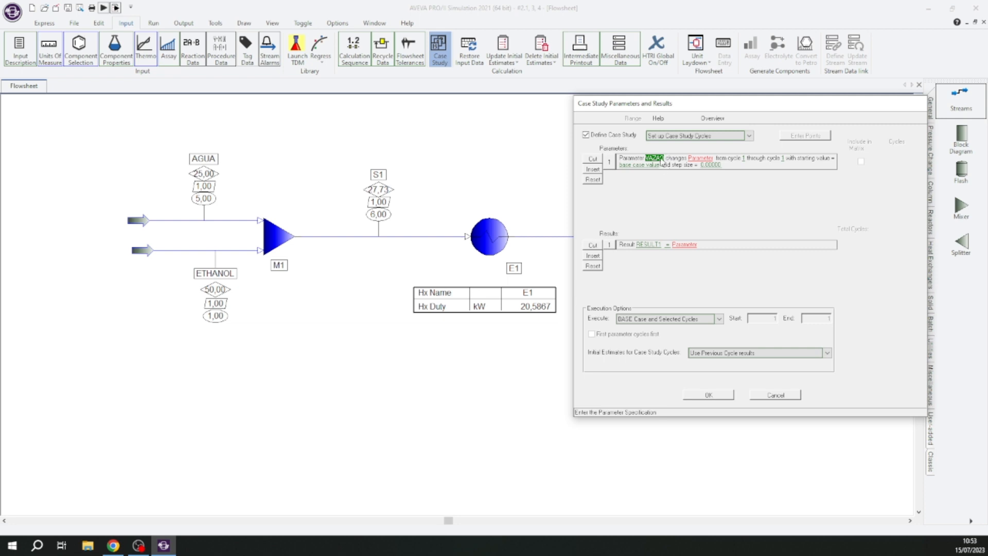
Define the VAZAO parameter as the flowrate of the ETHANOL stream
left_click(704, 163)
left_click(707, 164)
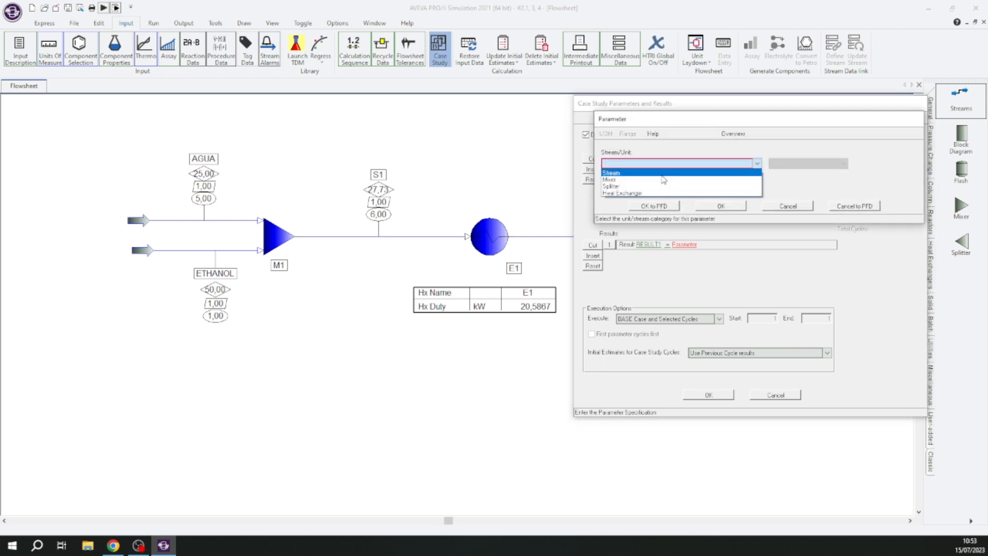
left_click(662, 175)
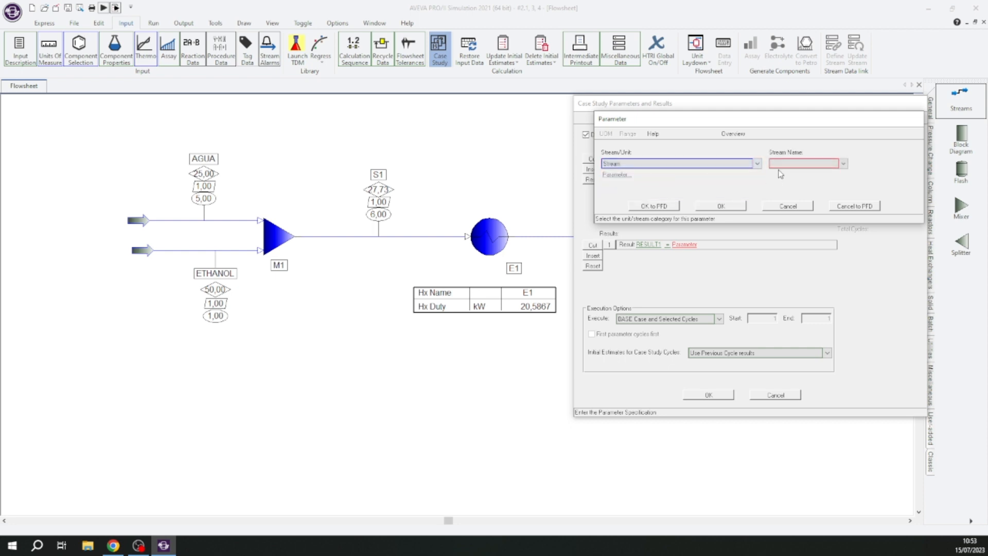
left_click(780, 164)
left_click(782, 179)
left_click(617, 175)
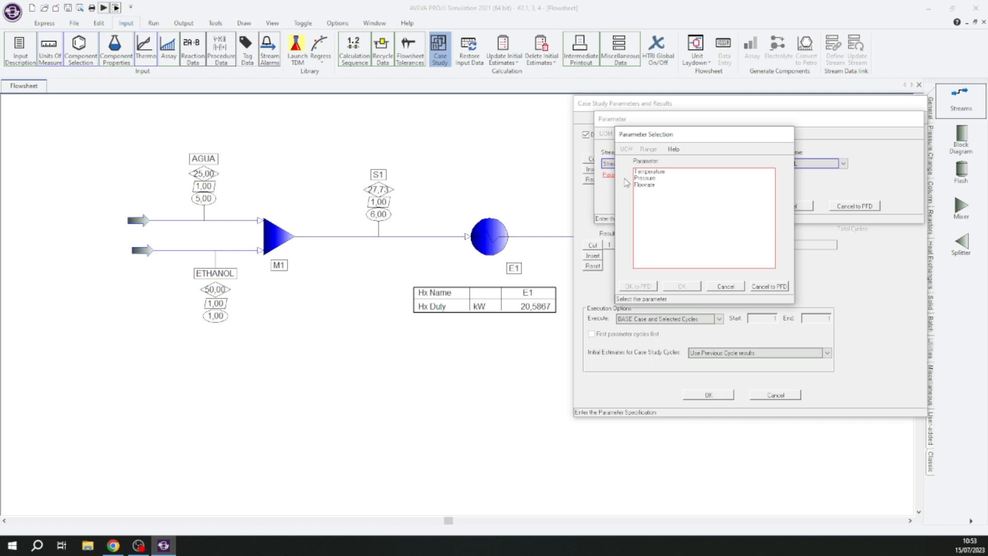
left_click(654, 185)
left_click(684, 287)
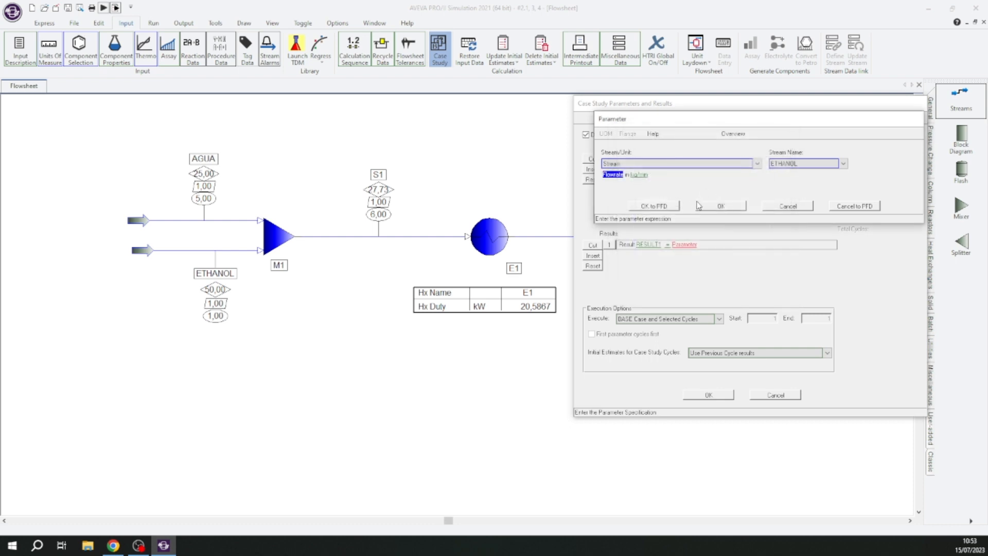
left_click(703, 206)
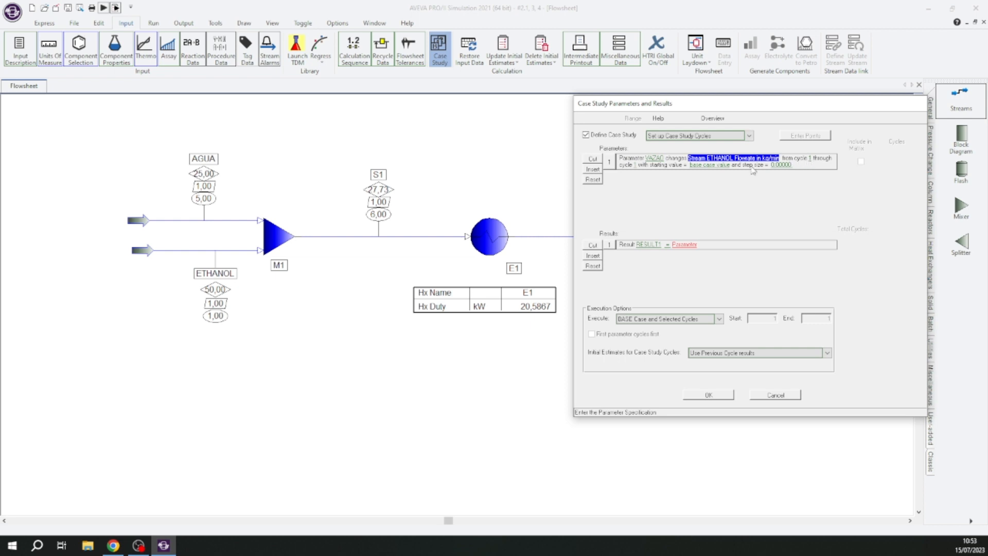
Set the VAZAO parameter's ending cycle to 10 and keep the base case value as its starting value
left_click(635, 166)
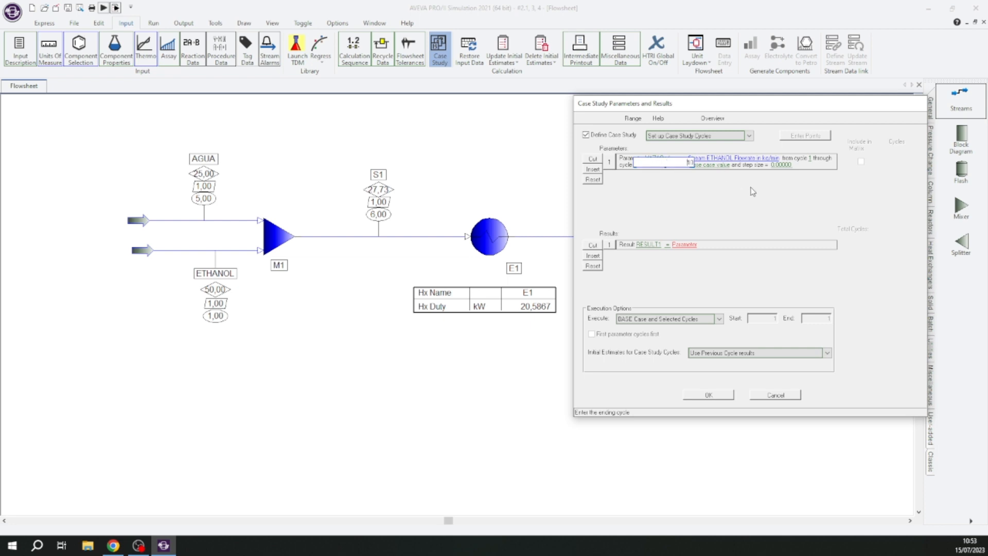
left_click(714, 166)
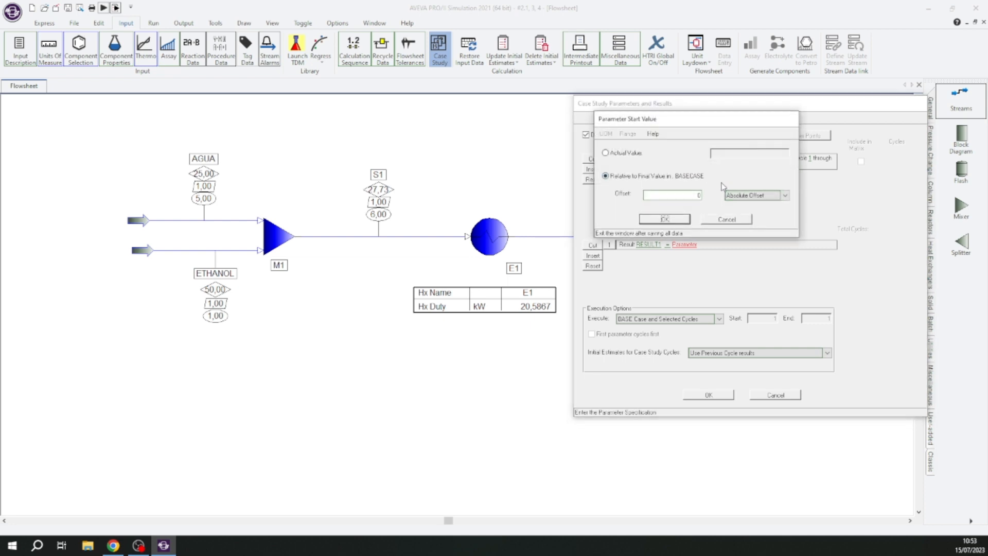
left_click_drag(725, 121, 788, 194)
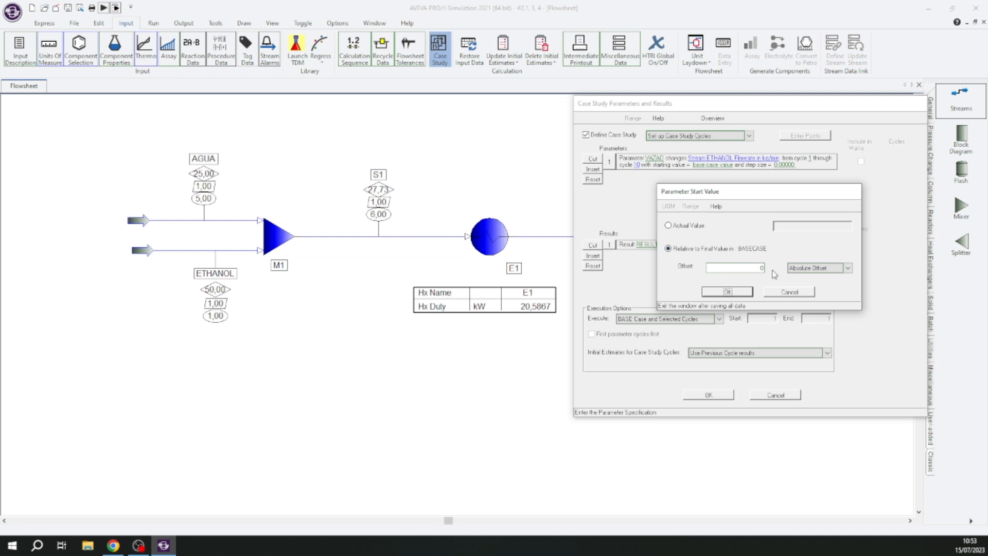
left_click(774, 293)
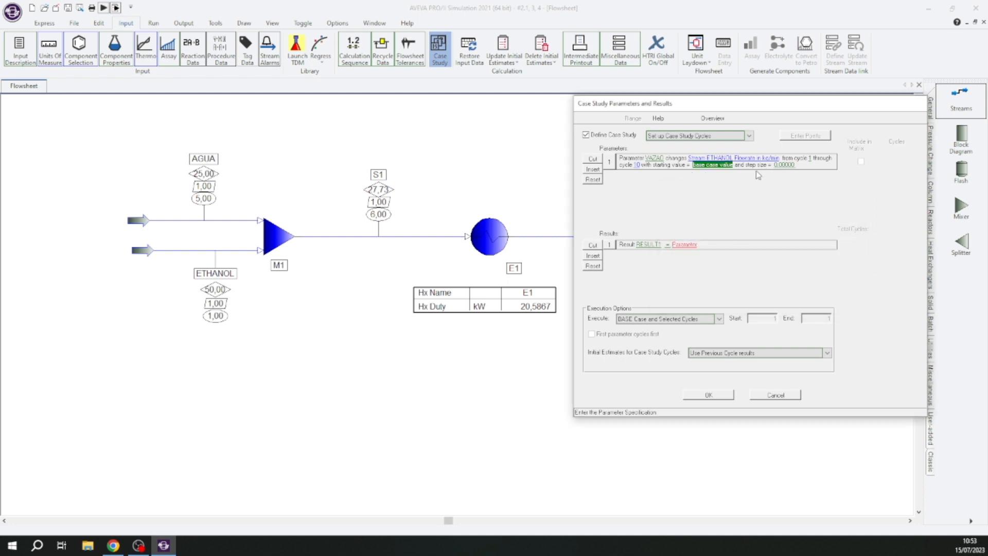
Set the VAZAO parameter's step size to 10 on the Actual basis
left_click(781, 166)
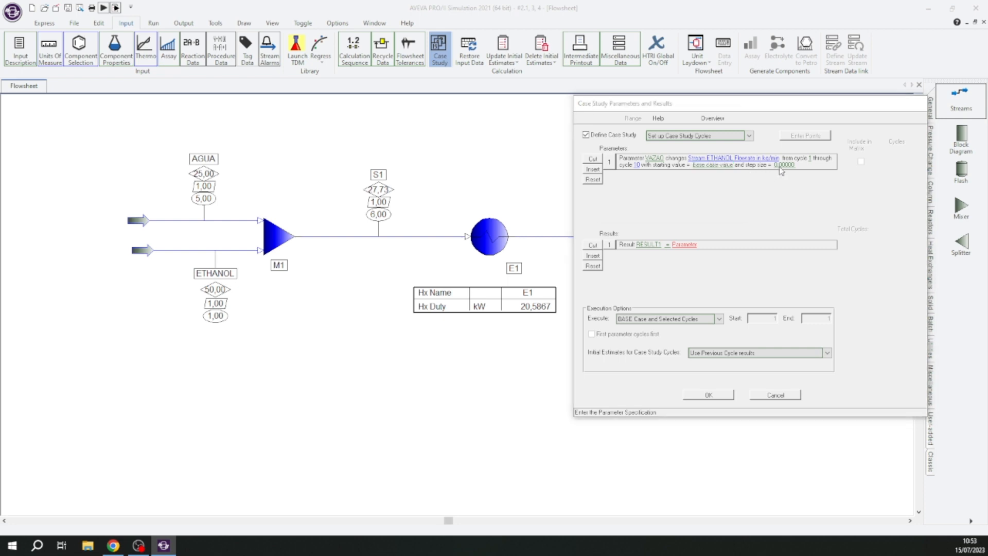
left_click_drag(669, 120, 701, 199)
type("10")
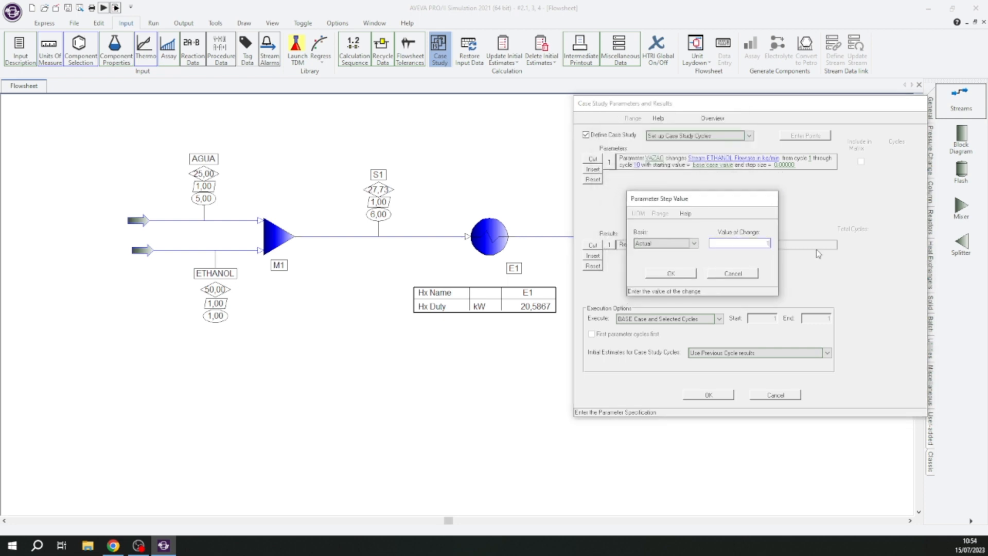
left_click(662, 274)
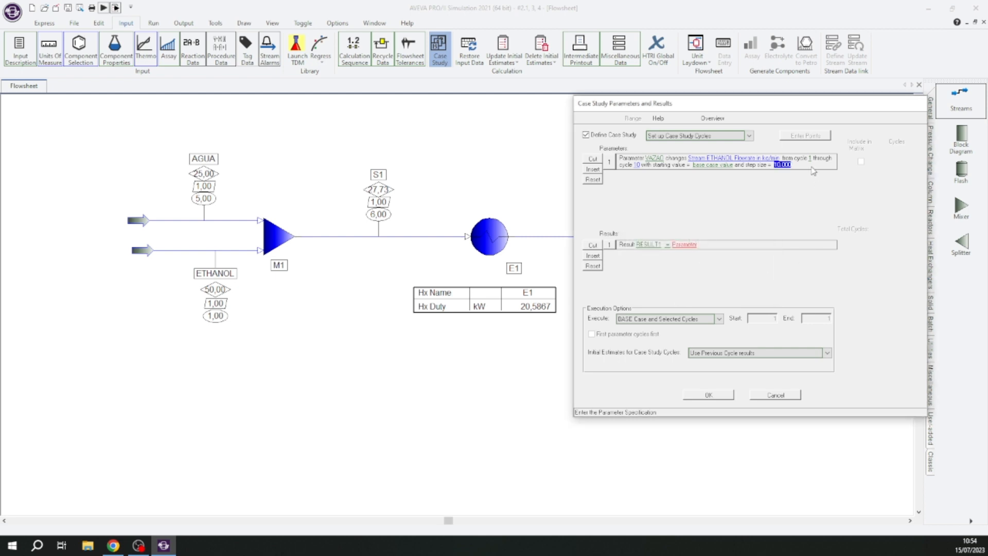
Rename the first case study result DUTY
left_click(649, 244)
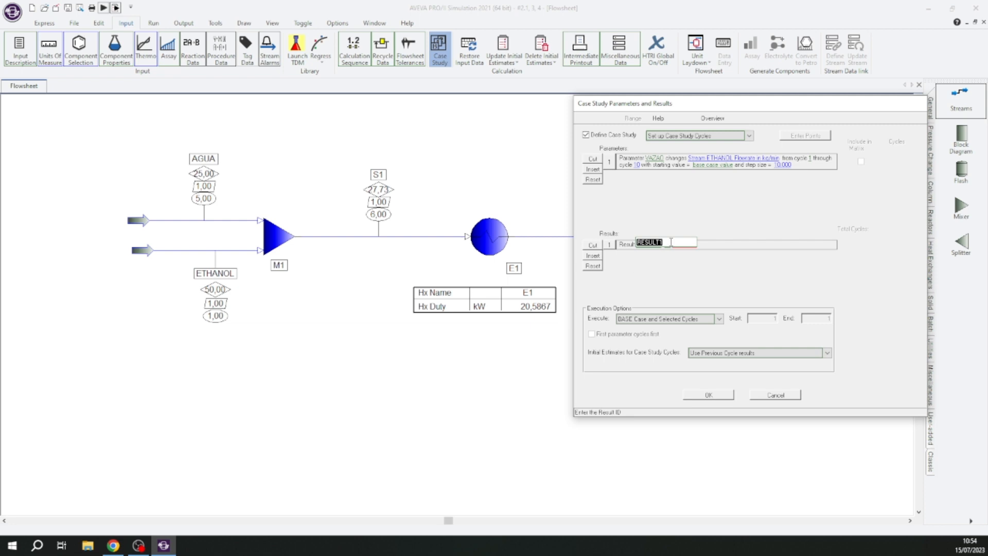
type("DUTY")
key("Return")
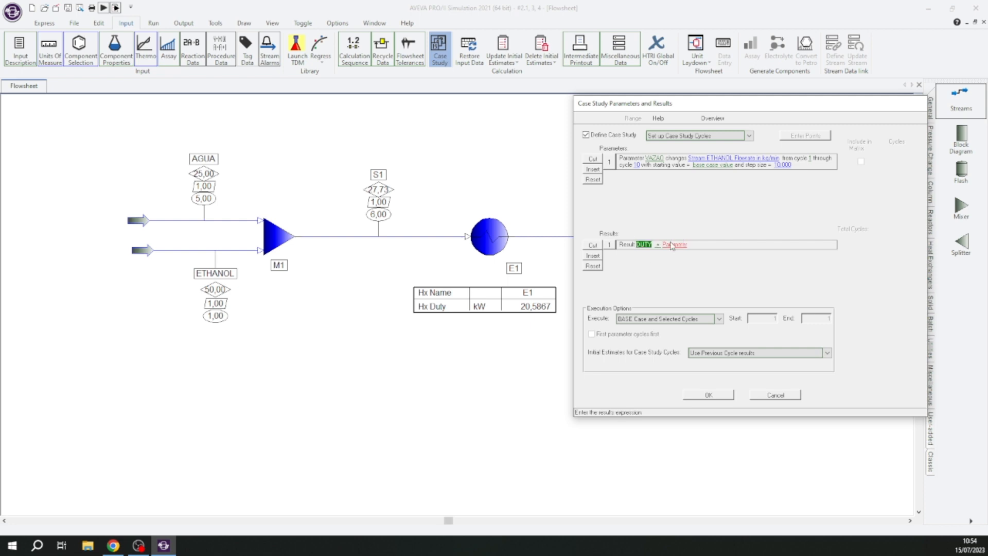
Define the DUTY result as the Duty parameter of heat exchanger E1
left_click(672, 245)
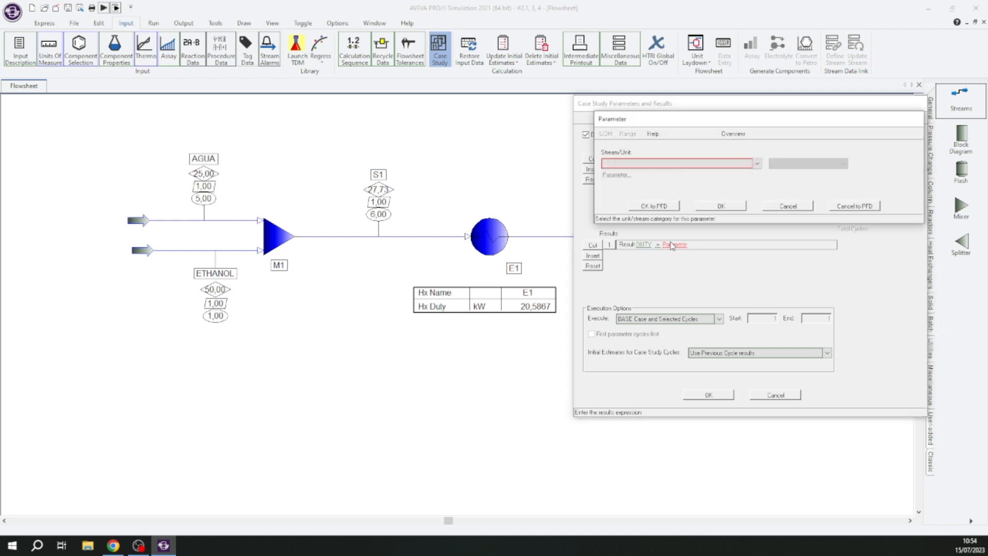
left_click(669, 164)
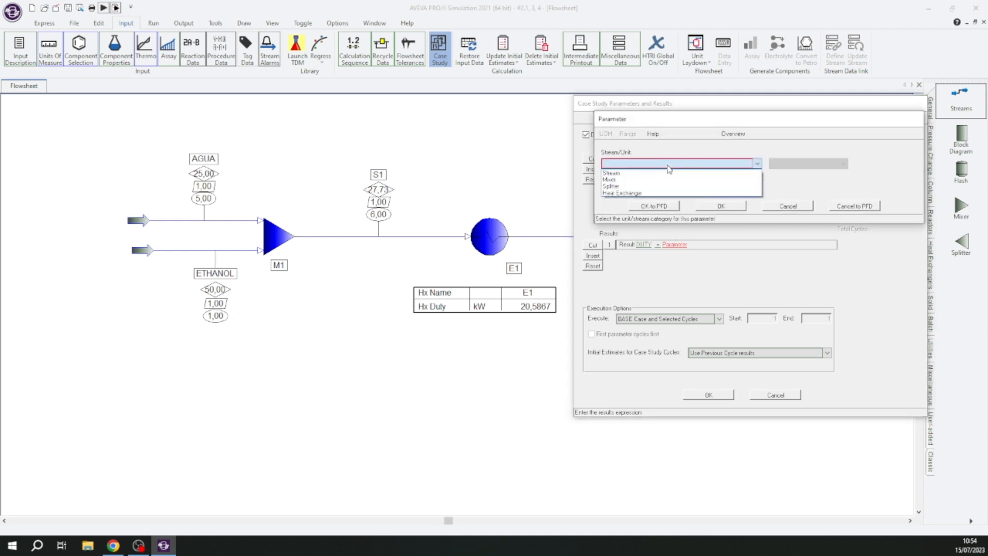
left_click(645, 194)
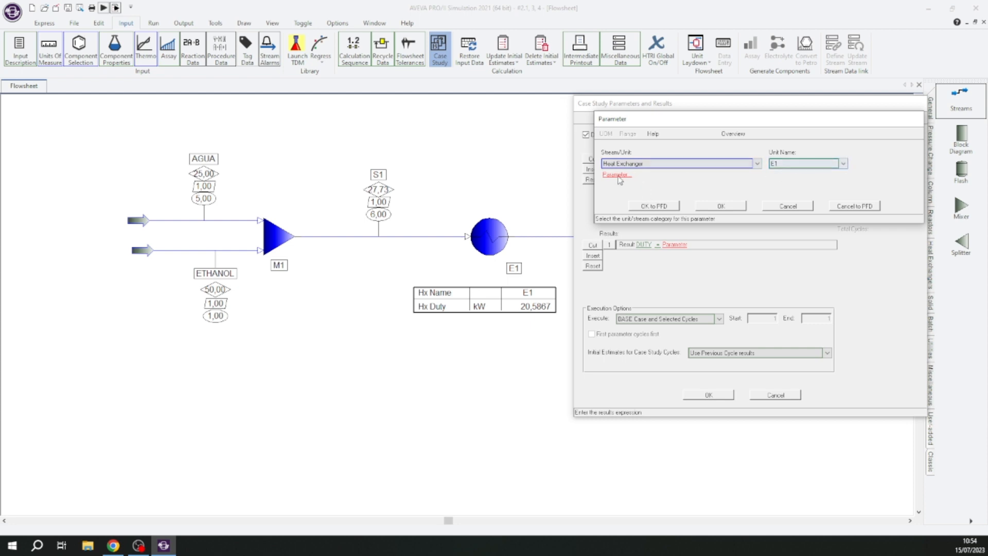
left_click(618, 175)
left_click(645, 171)
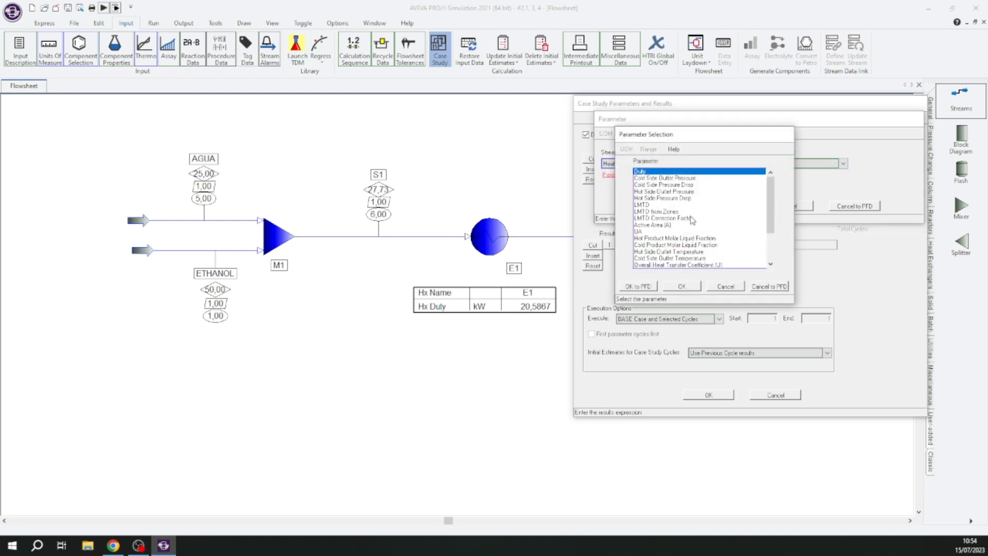
mouse_move(772, 188)
left_mouse_down()
mouse_move(778, 218)
mouse_move(775, 176)
left_mouse_up()
left_click(678, 286)
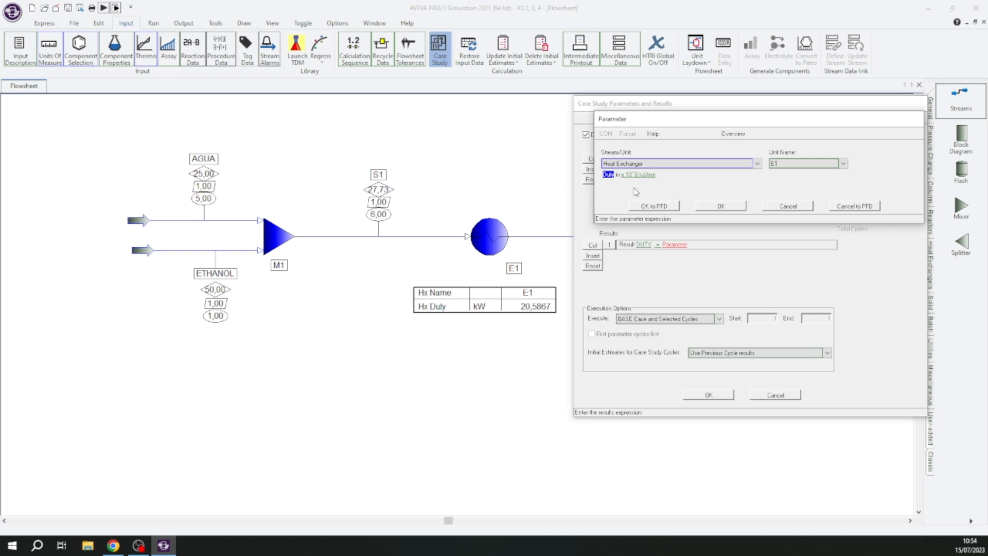
Change the unit of measure of the heat exchanger duty result to kW
left_click(637, 175)
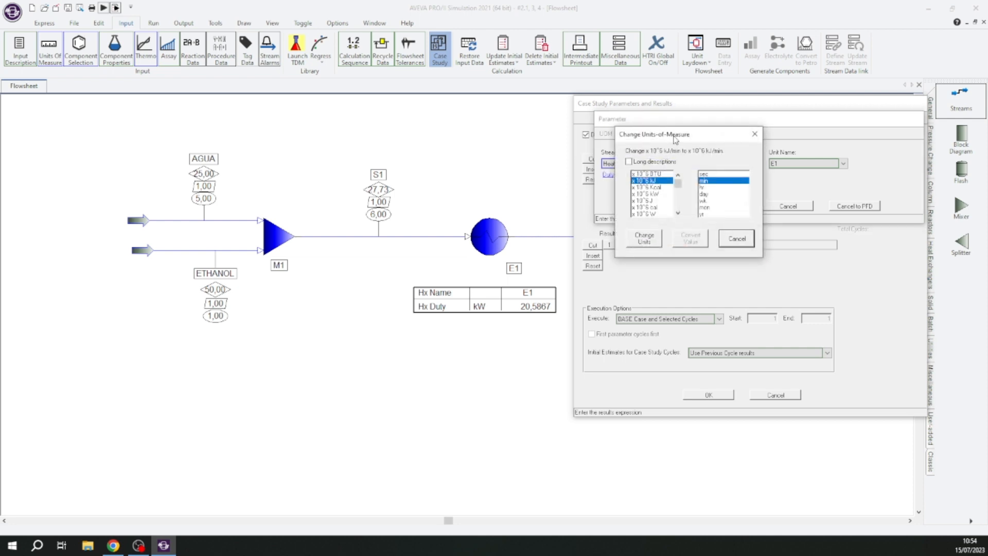
left_click_drag(674, 139, 683, 210)
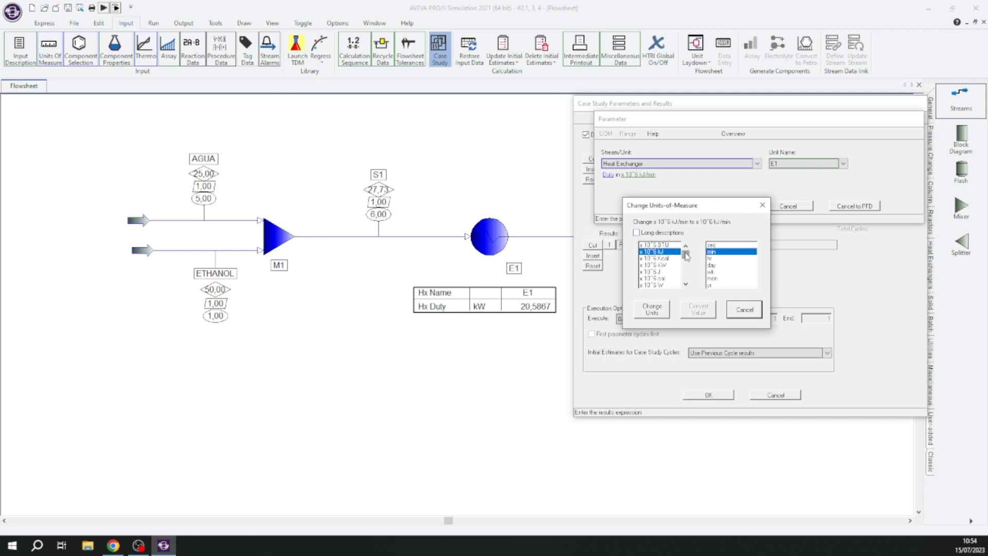
left_click_drag(686, 256, 687, 273)
left_click(656, 252)
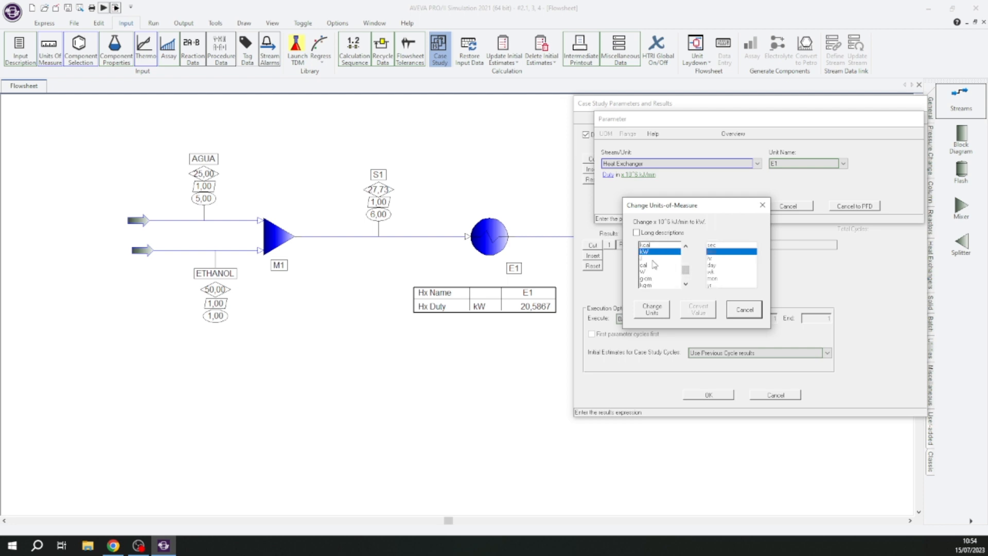
left_click(651, 310)
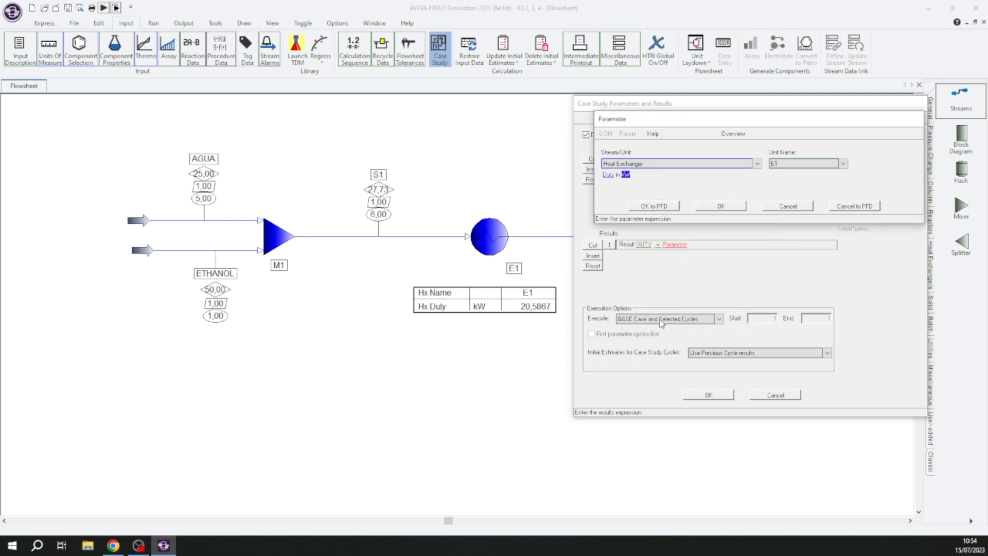
Accept the DUTY result in kW and the case study definition, and run the simulation
left_click(701, 206)
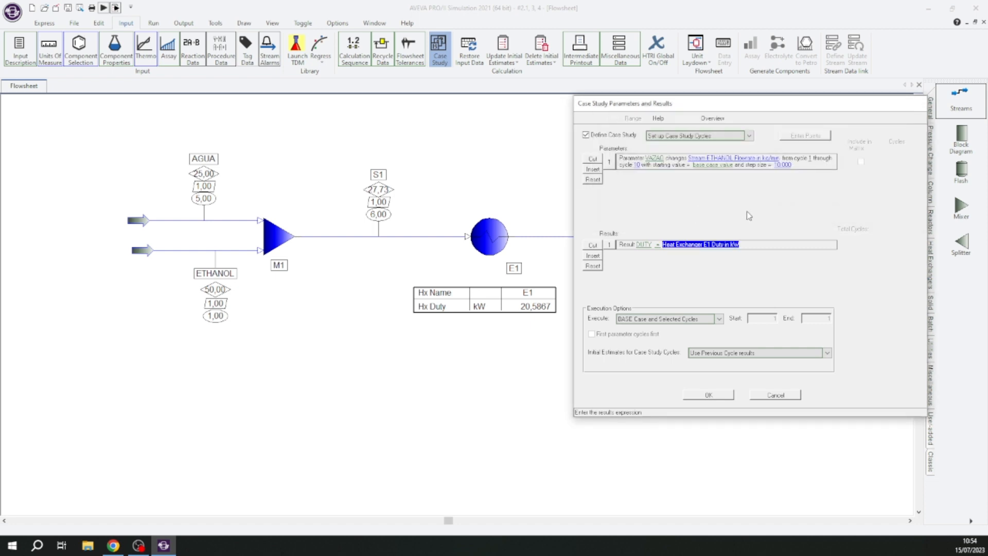
left_click(712, 395)
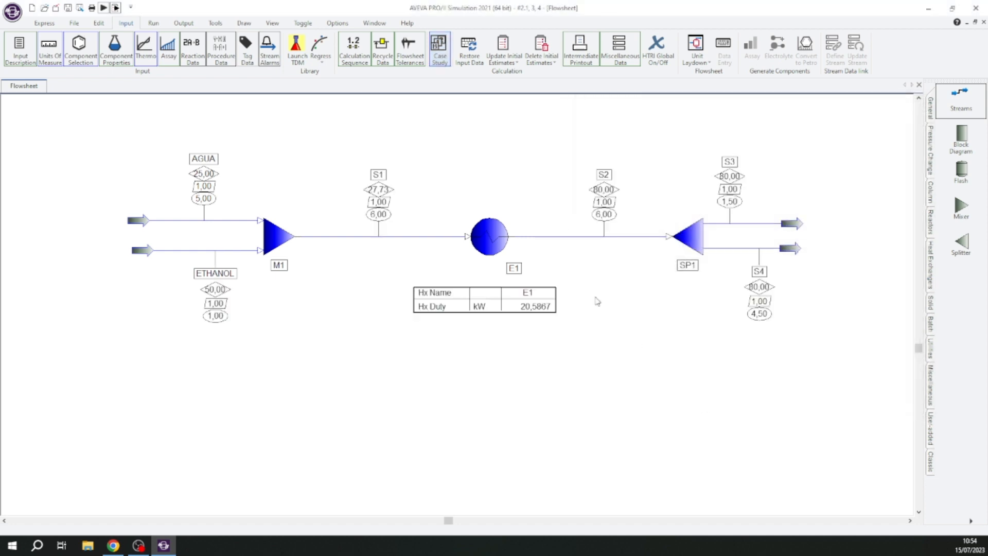
left_click(104, 8)
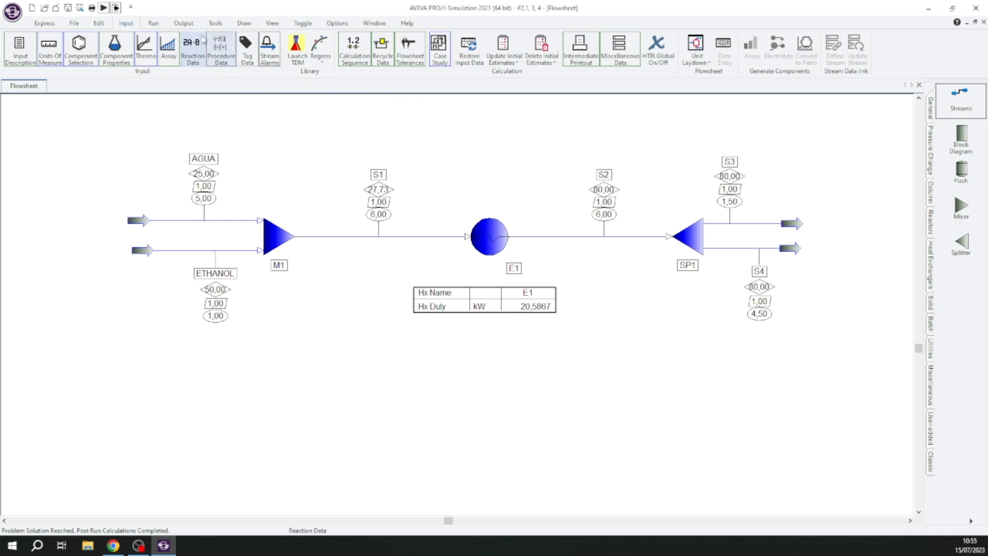
Create a case study table named 1 with the title Estudo de Caso
left_click(182, 24)
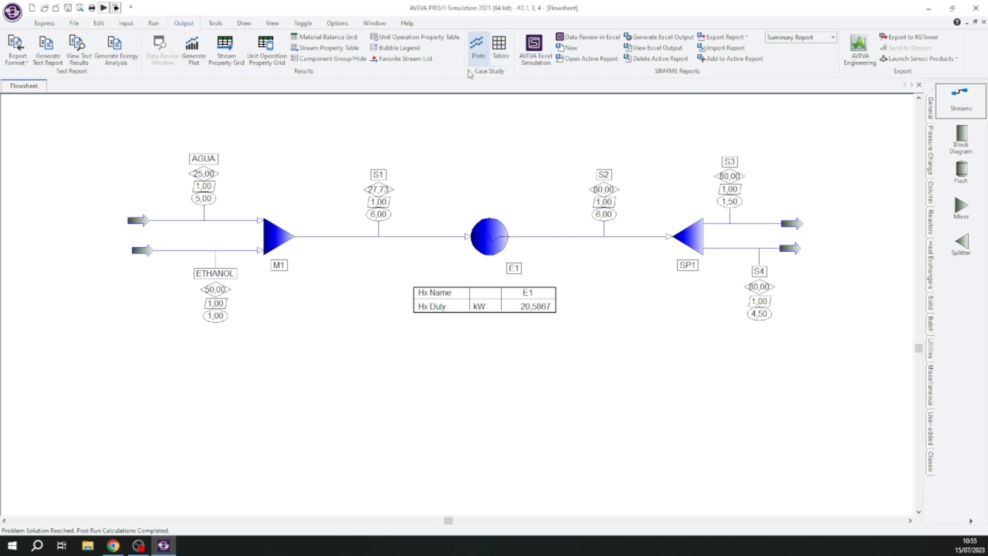
left_click(500, 45)
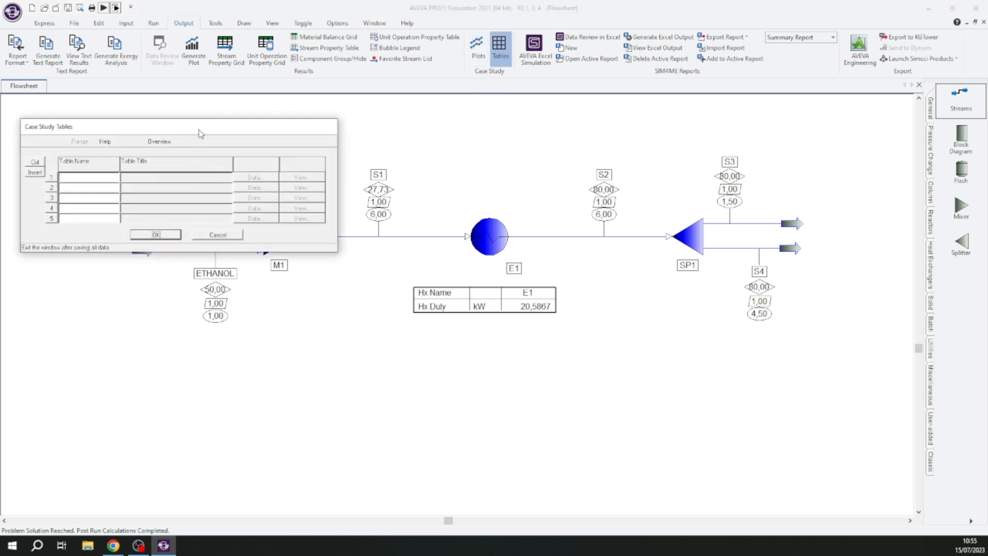
left_click_drag(201, 130, 238, 121)
left_click(141, 166)
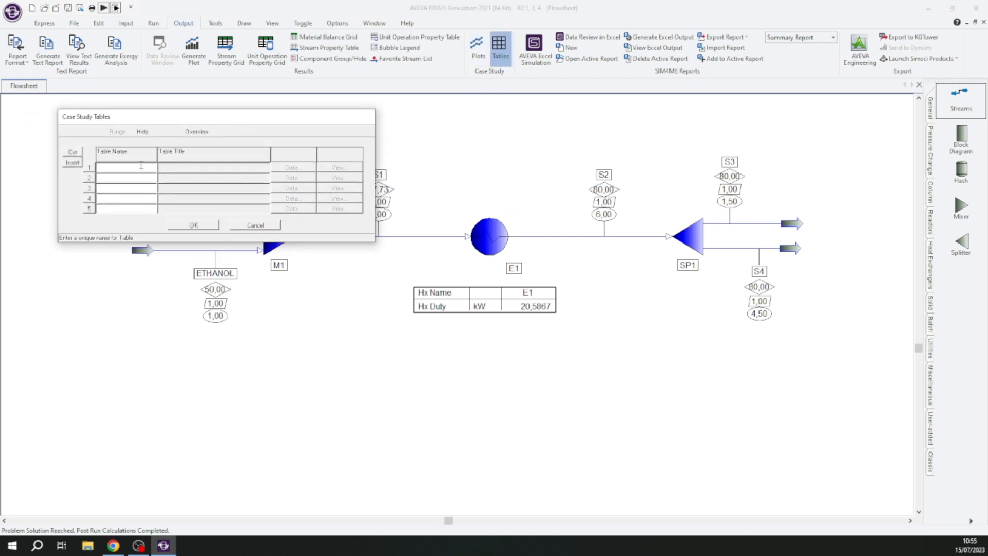
type("1")
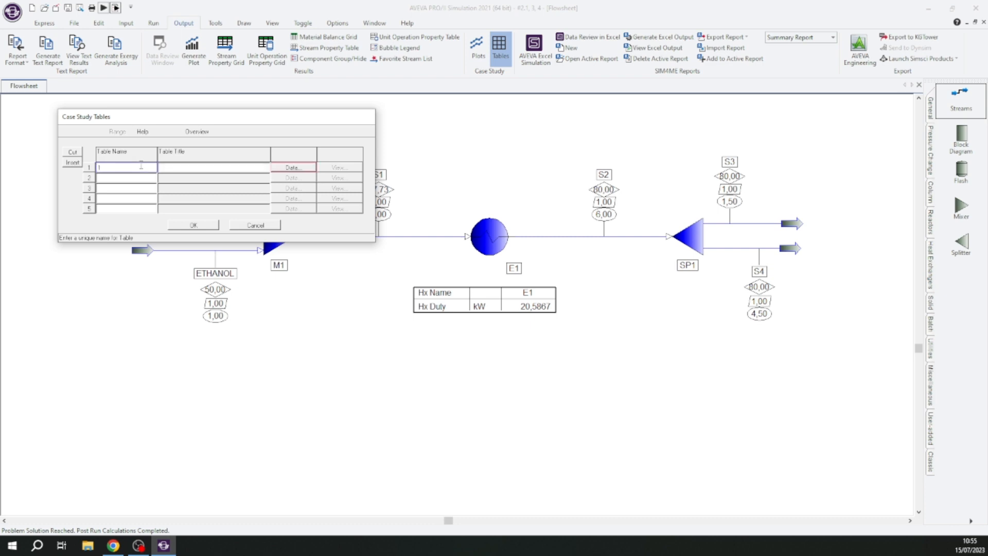
left_click(198, 168)
type("1")
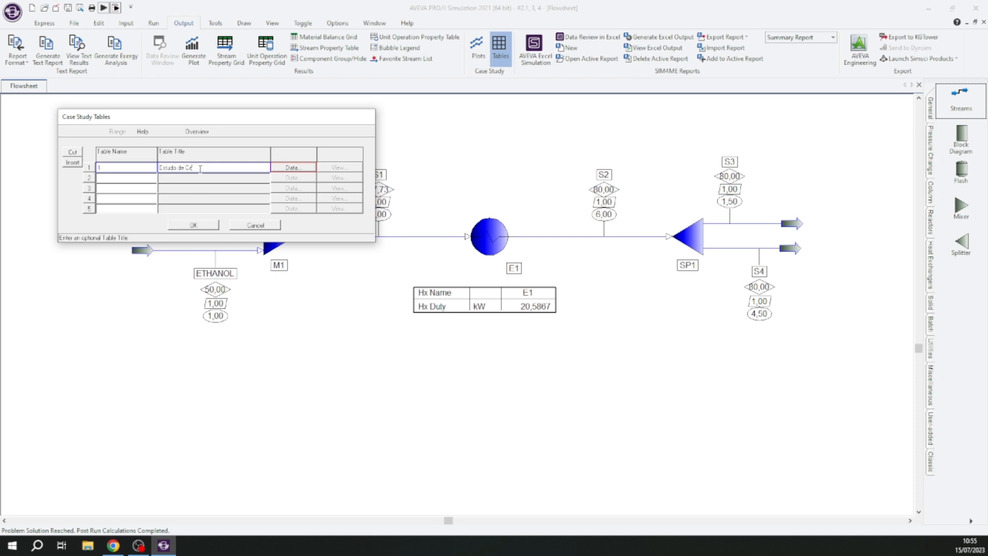
Add the DUTY and VAZAO variables to the data definition of table 1
left_click(291, 169)
left_click(111, 216)
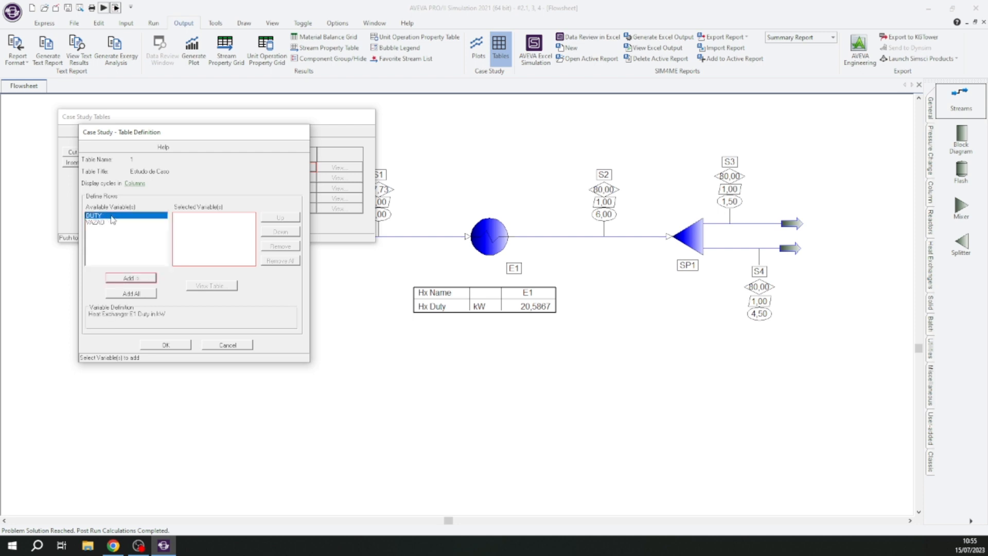
left_click(131, 277)
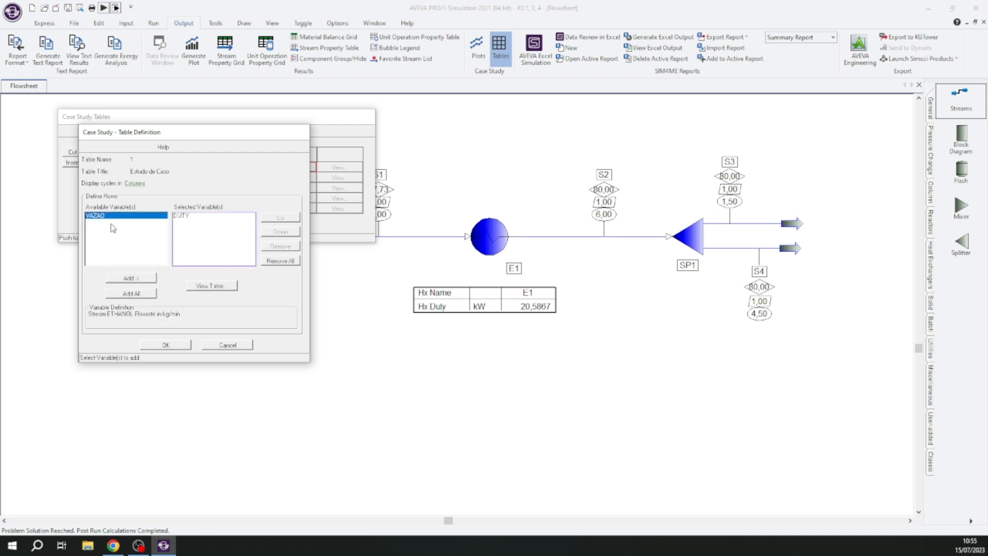
left_click(132, 279)
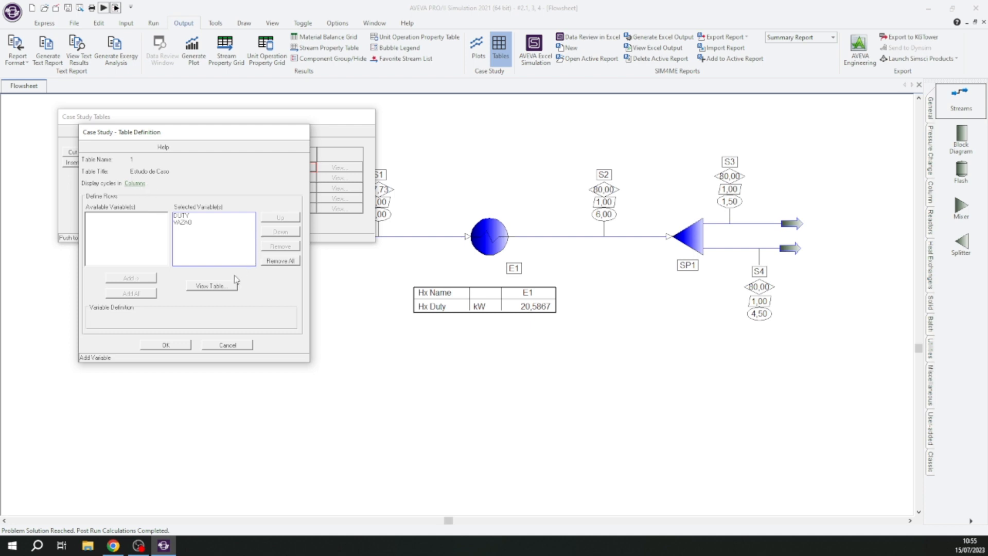
Move VAZAO above DUTY in the table's selected variables and view the resulting case study table
left_click(190, 223)
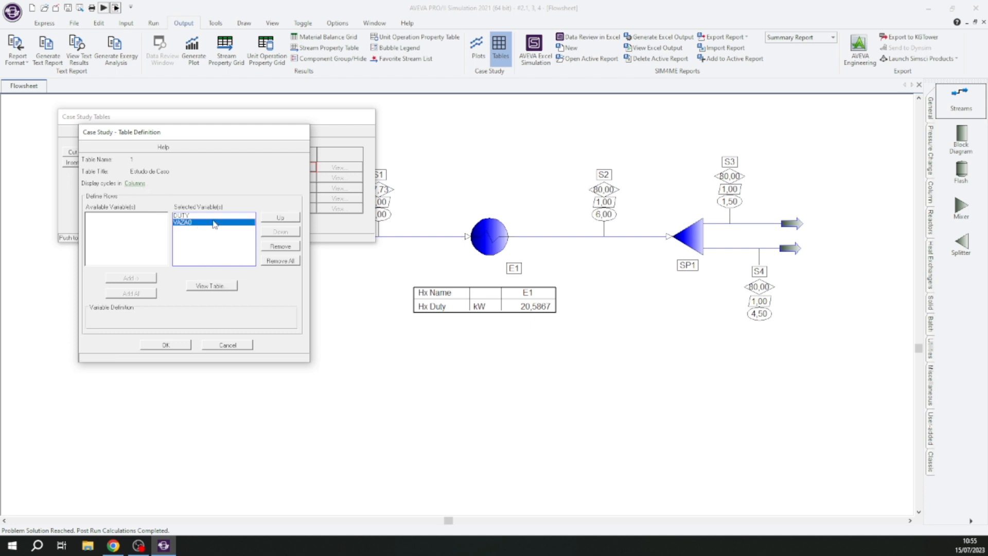
left_click(280, 219)
left_click(211, 285)
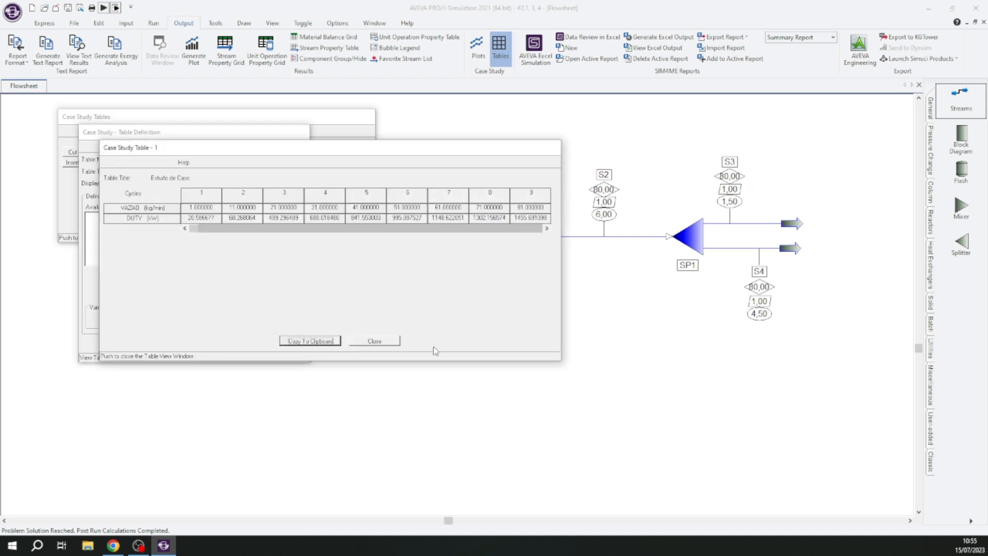
left_click(374, 341)
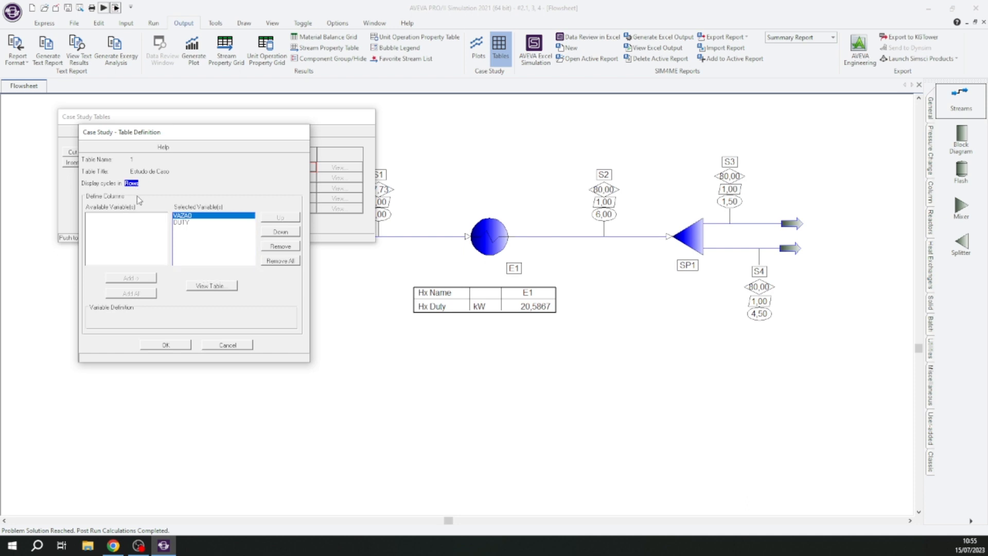
Display the table's cycles in rows, review the table, and accept the case study table definition
left_click(211, 286)
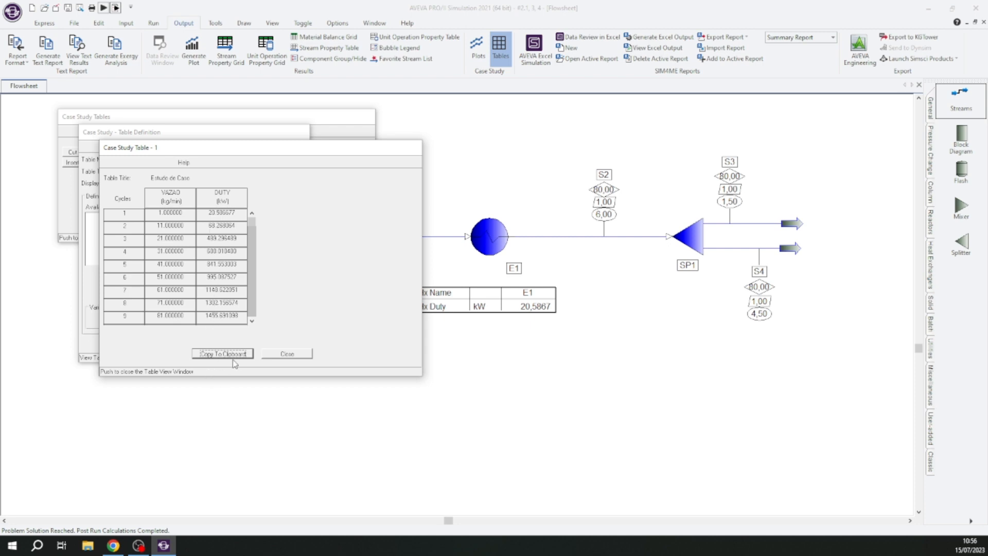
left_click(269, 354)
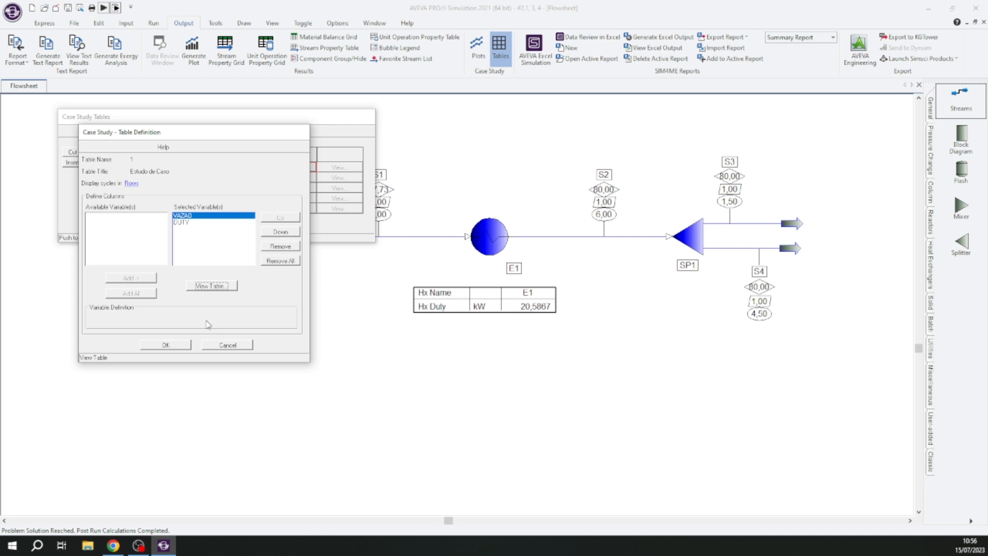
left_click(186, 343)
left_click(193, 225)
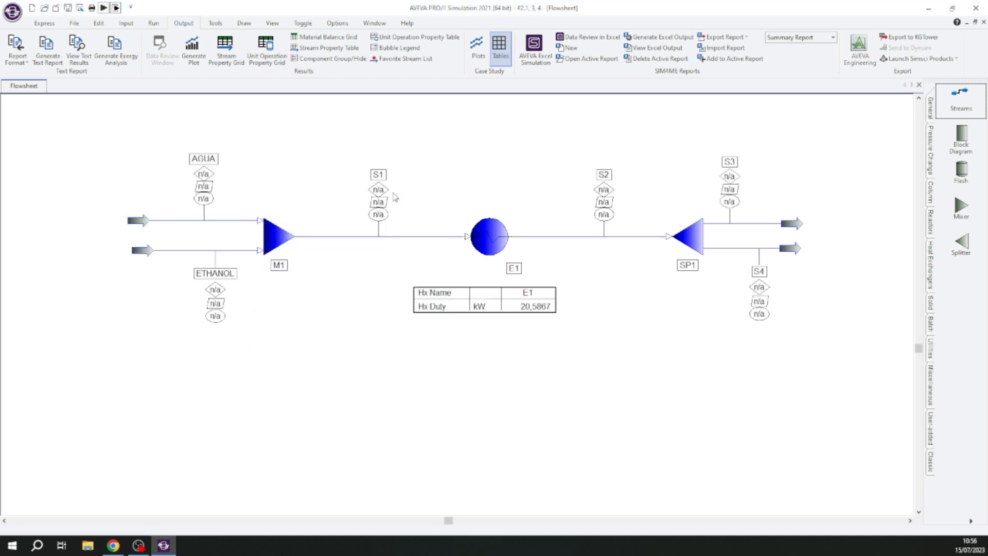
Create a case study plot named 2 with the title vazao vs duty
left_click(484, 50)
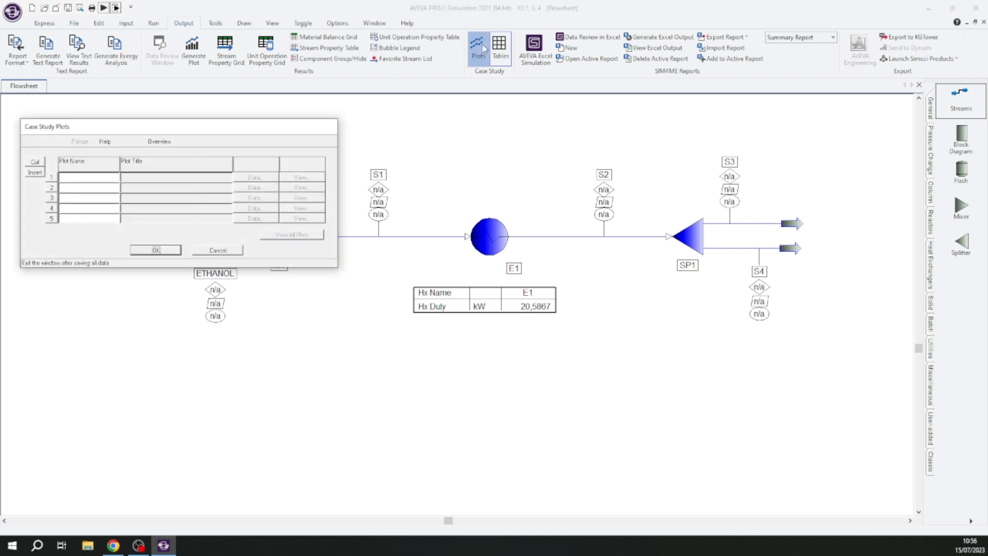
left_click(93, 178)
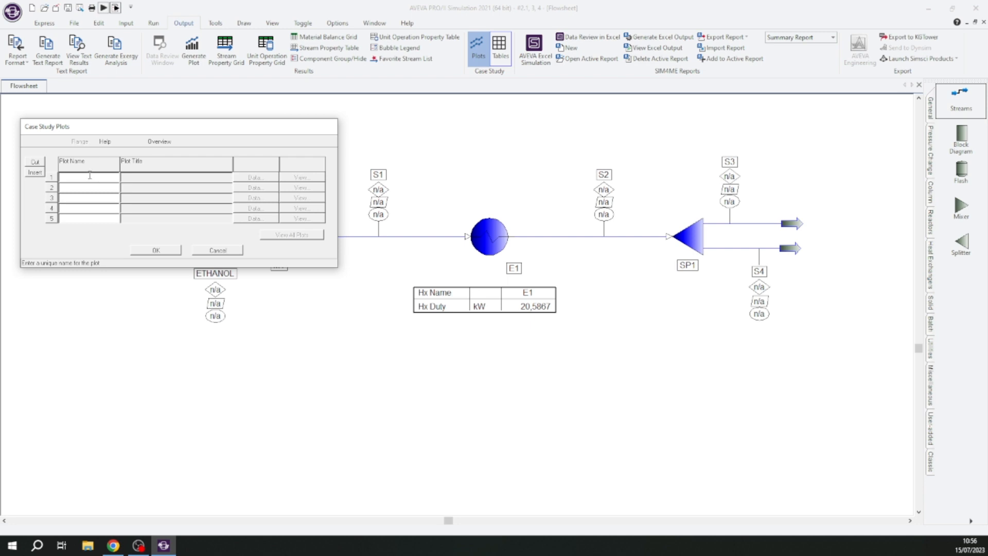
type("2")
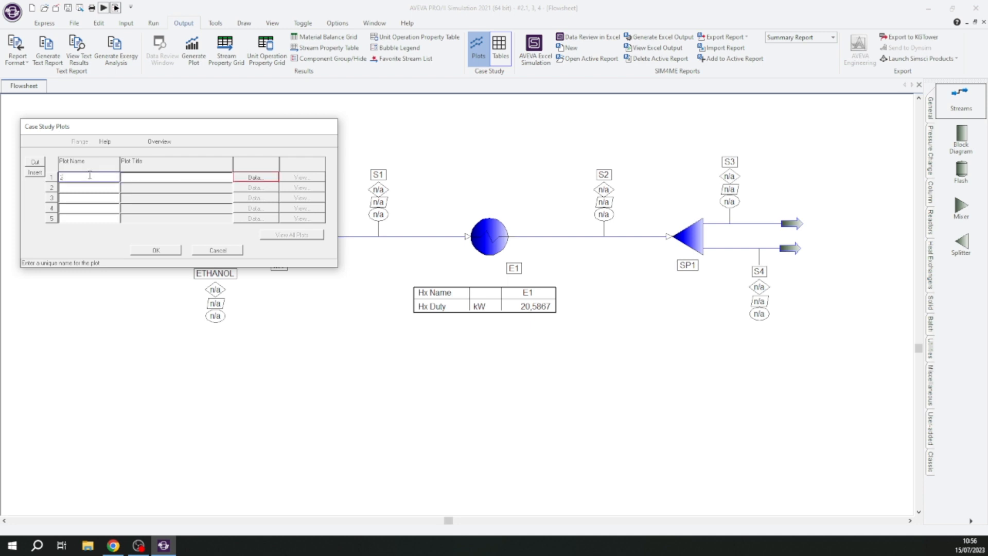
left_click(140, 177)
type("ve")
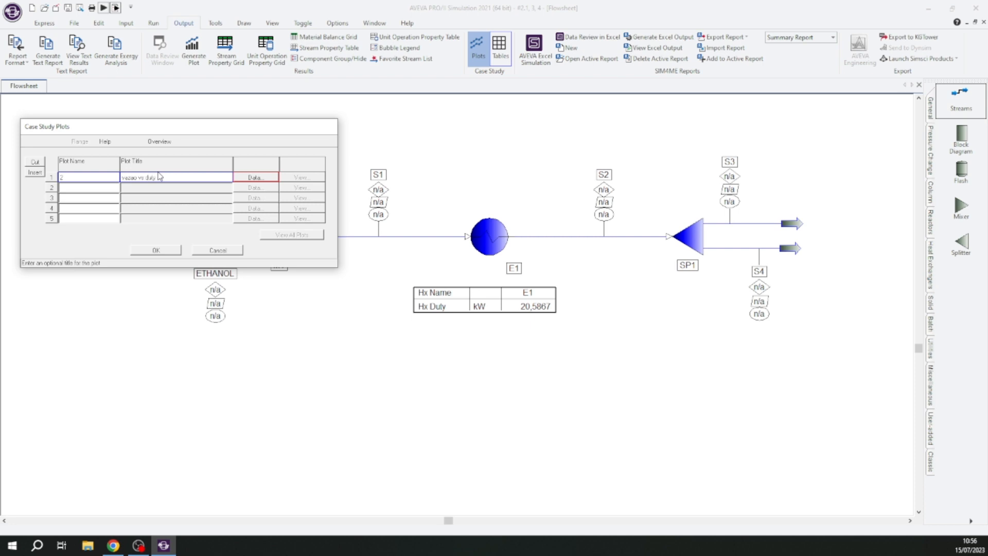
Add the DUTY and VAZAO variables to the vazao vs duty plot definition
left_click(248, 178)
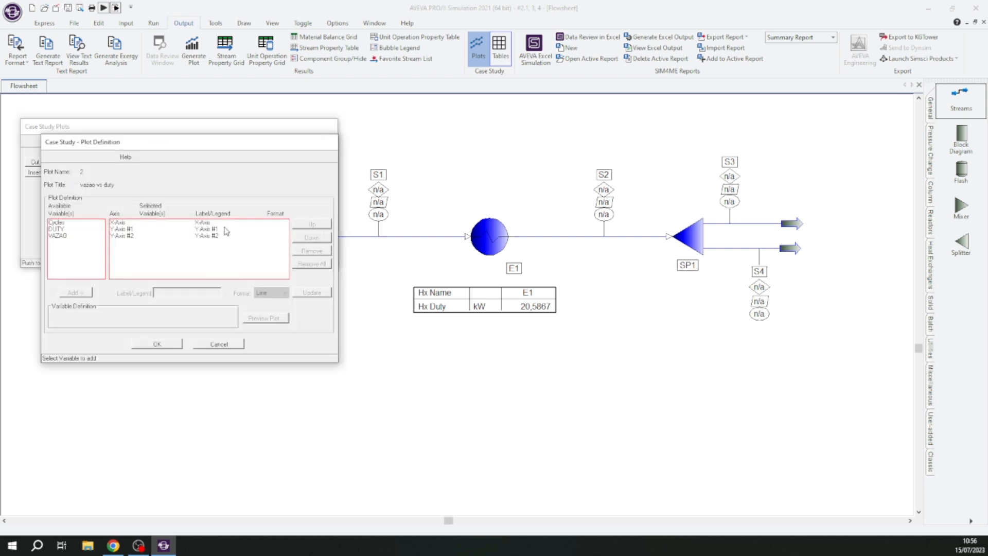
left_click(58, 229)
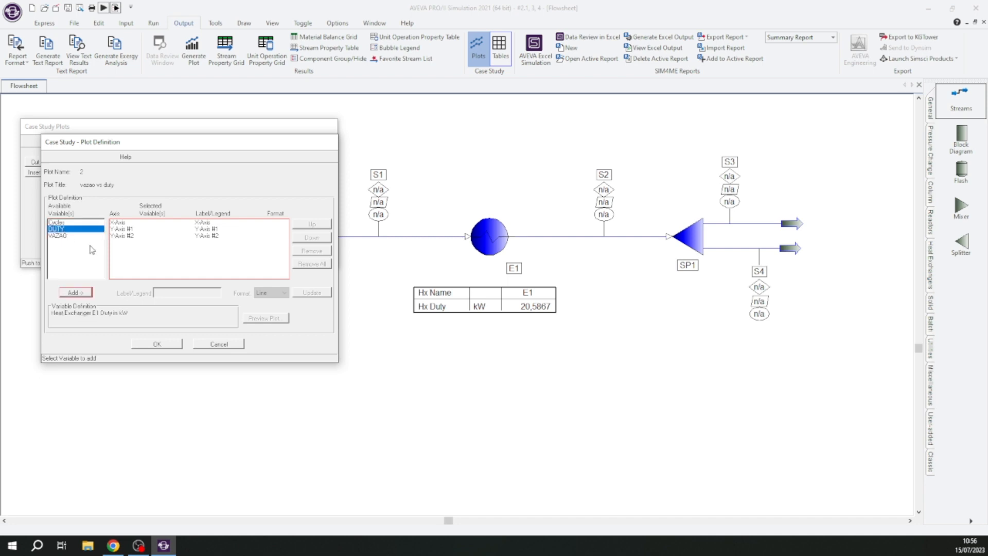
left_click(85, 292)
left_click(69, 230)
left_click(83, 292)
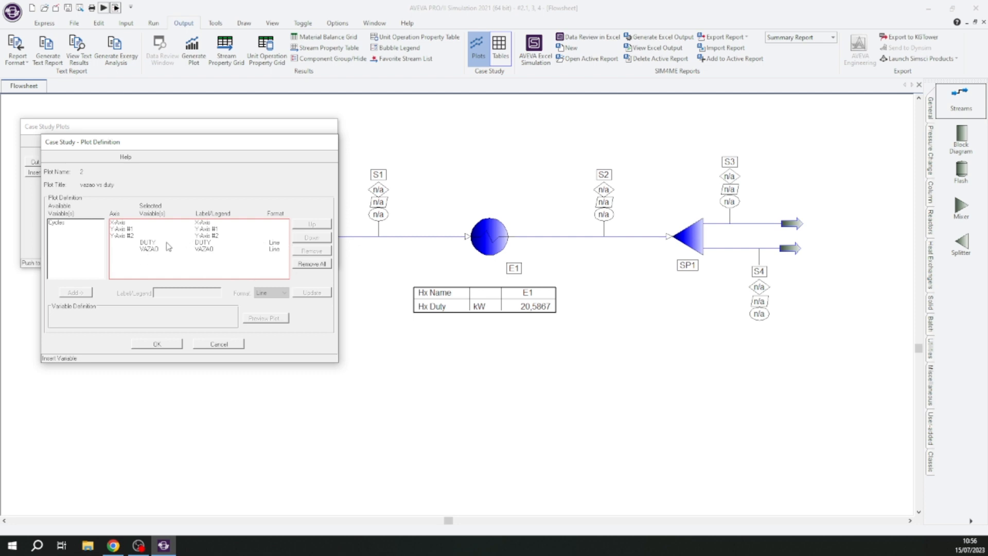
Assign VAZAO to the plot's X-Axis and DUTY to Y-Axis #1
left_click_drag(209, 146, 320, 160)
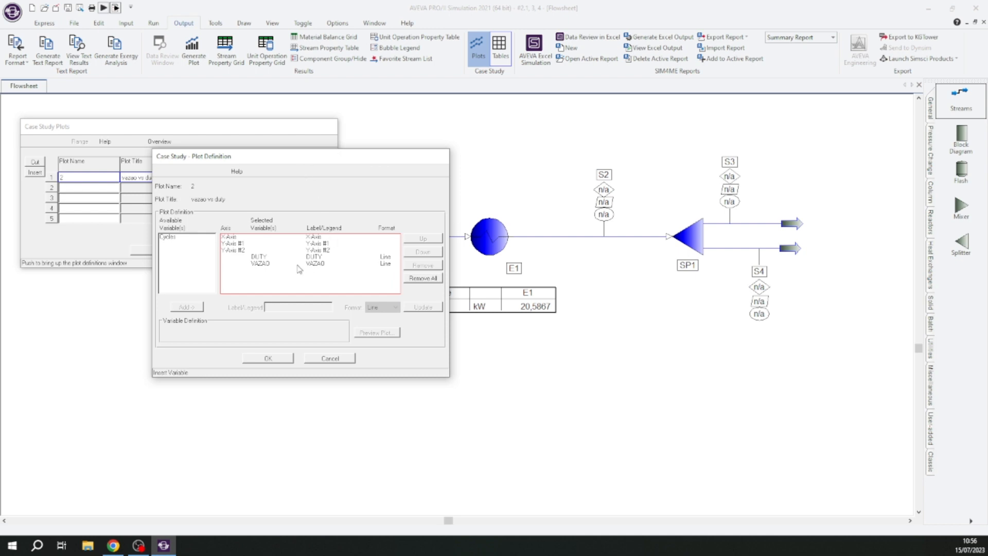
left_click(264, 265)
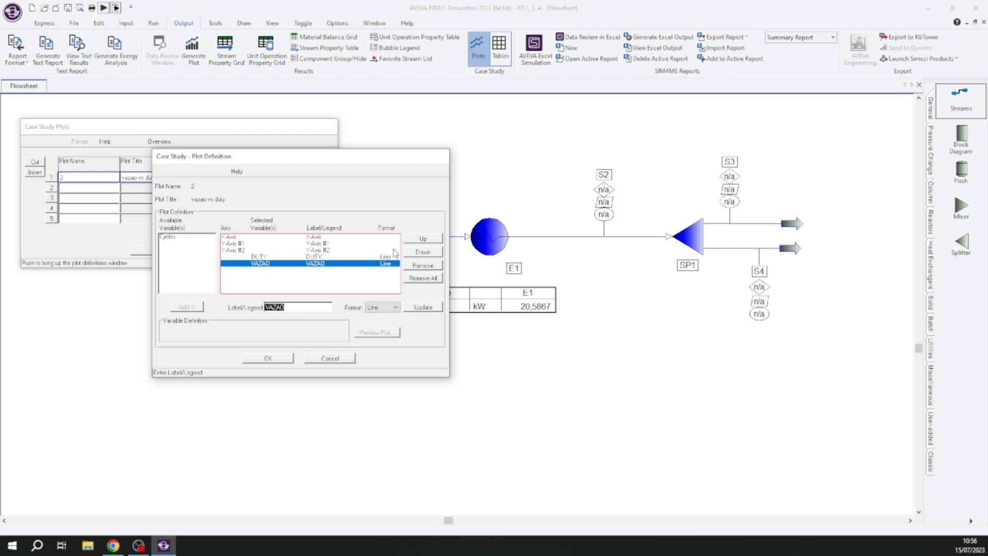
left_click(422, 239)
left_click(422, 238)
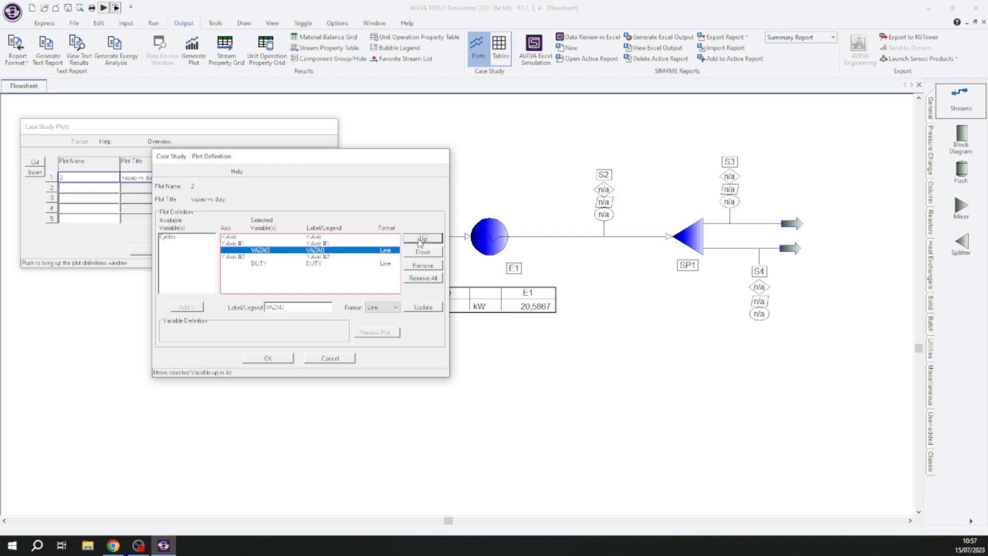
left_click(422, 239)
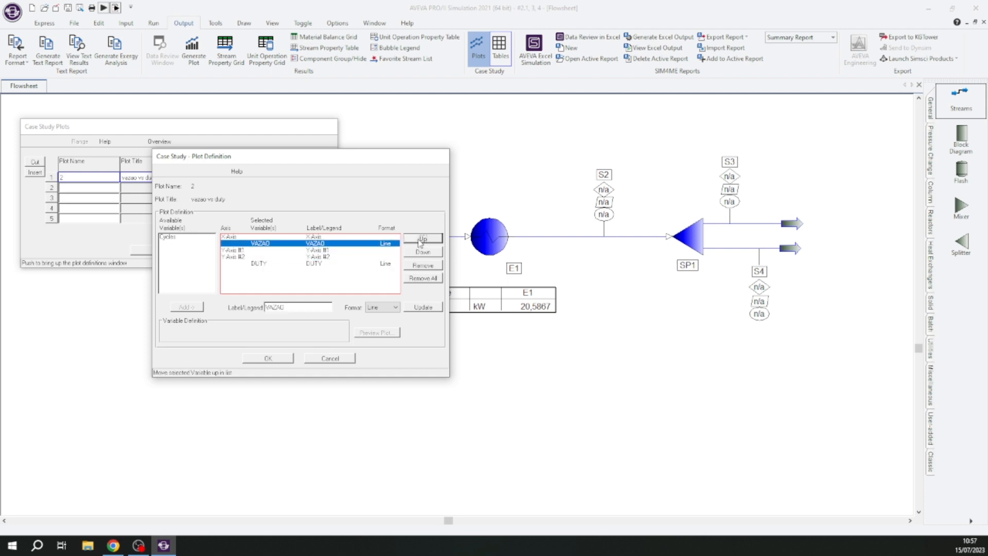
left_click(256, 265)
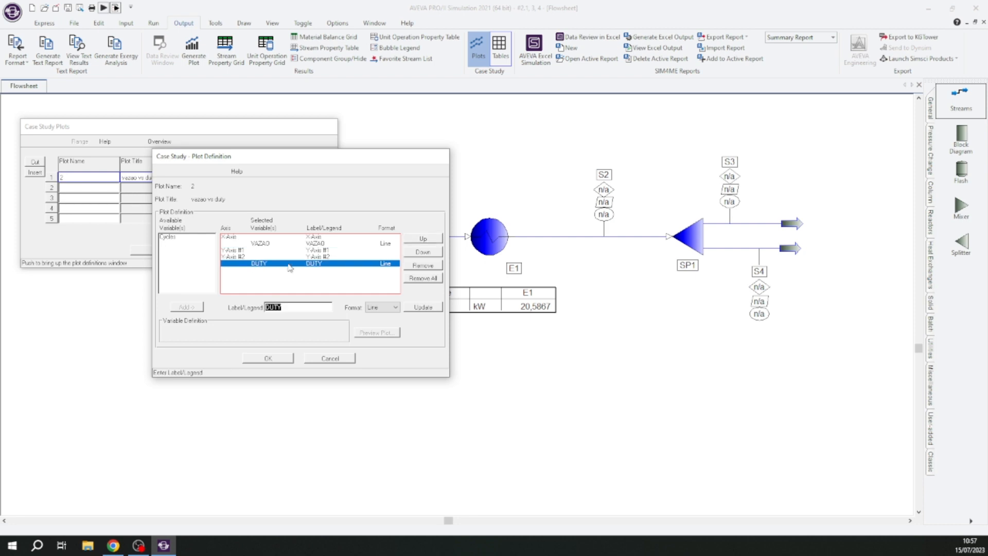
left_click(431, 241)
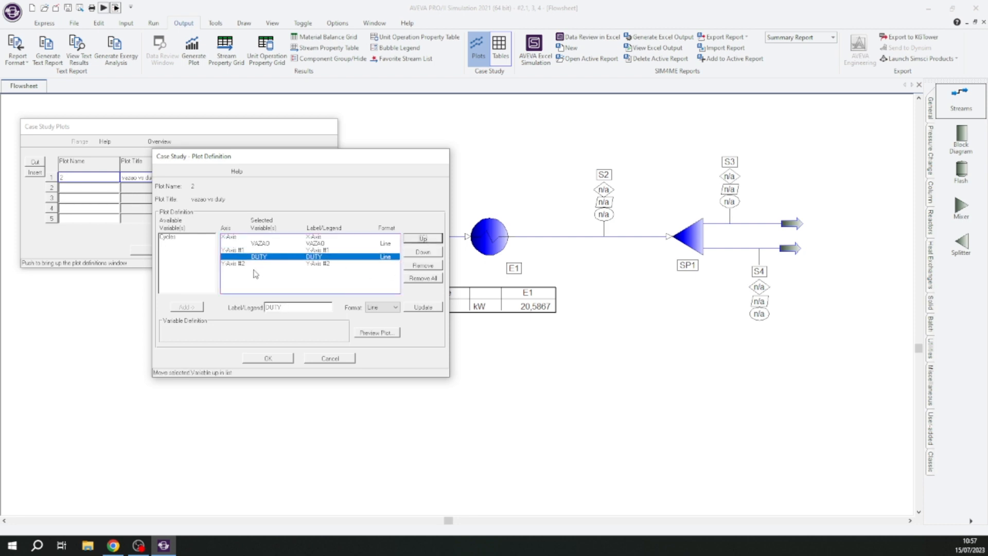
Preview the vazao vs duty plot in an enlarged window and bring up its file and export options
left_click(186, 237)
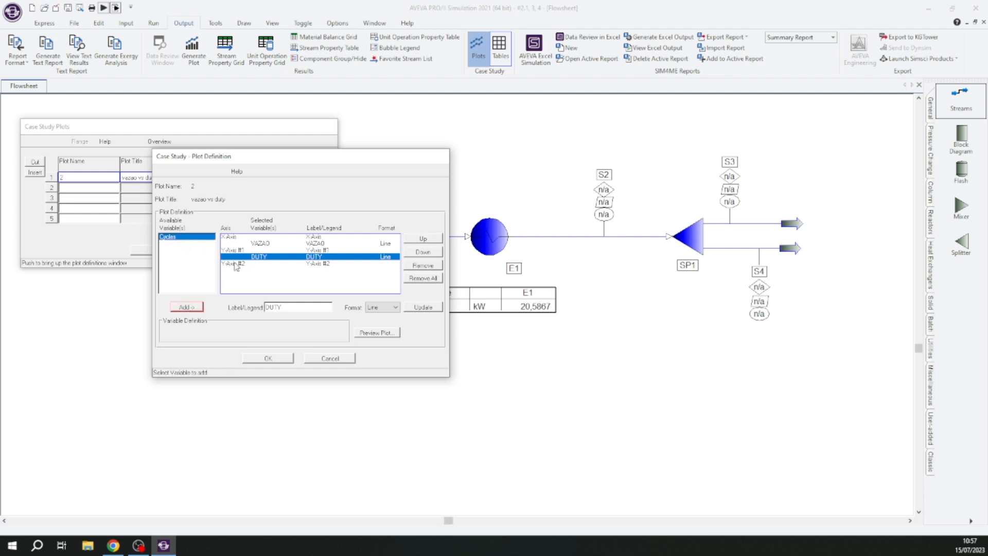
left_click(369, 336)
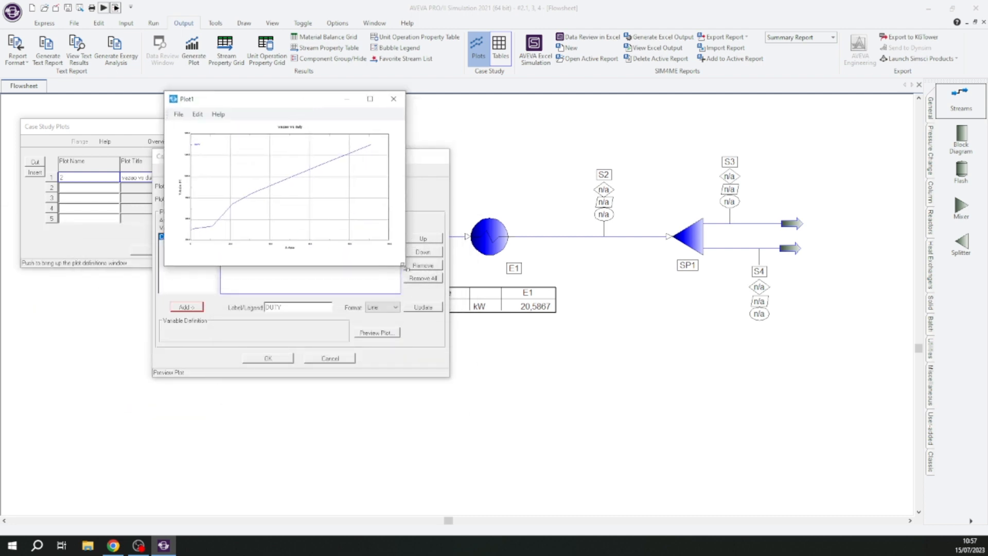
left_click_drag(403, 267, 796, 485)
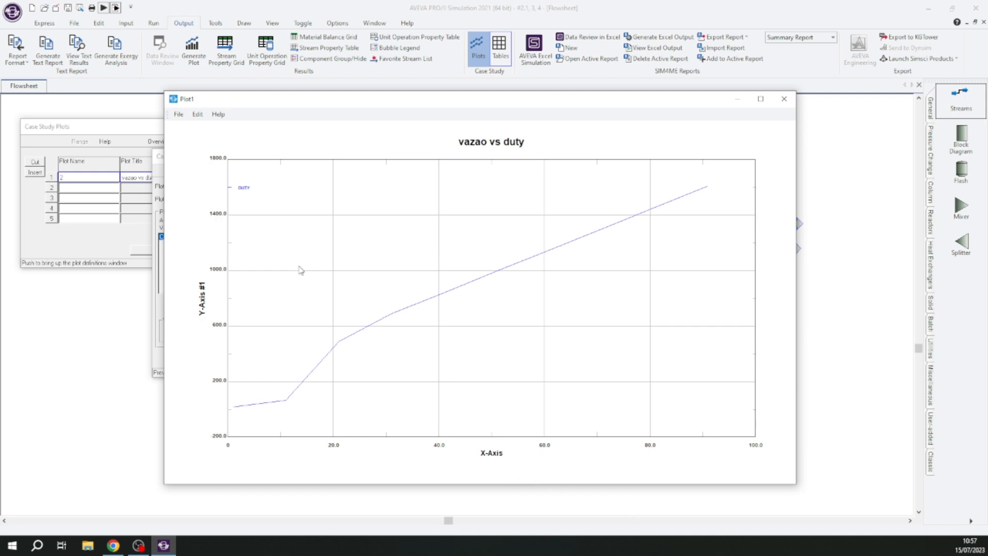
left_click_drag(299, 106, 360, 111)
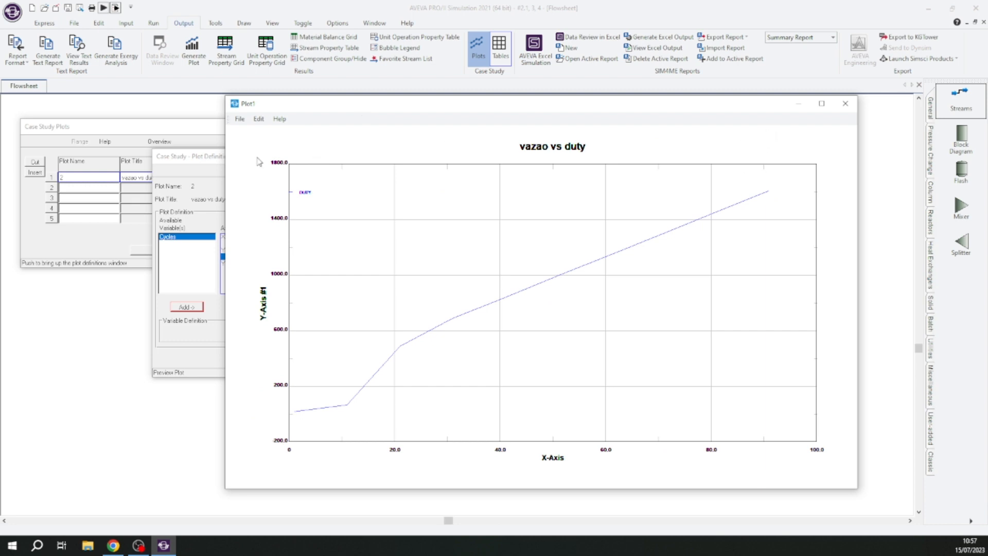
left_click(239, 119)
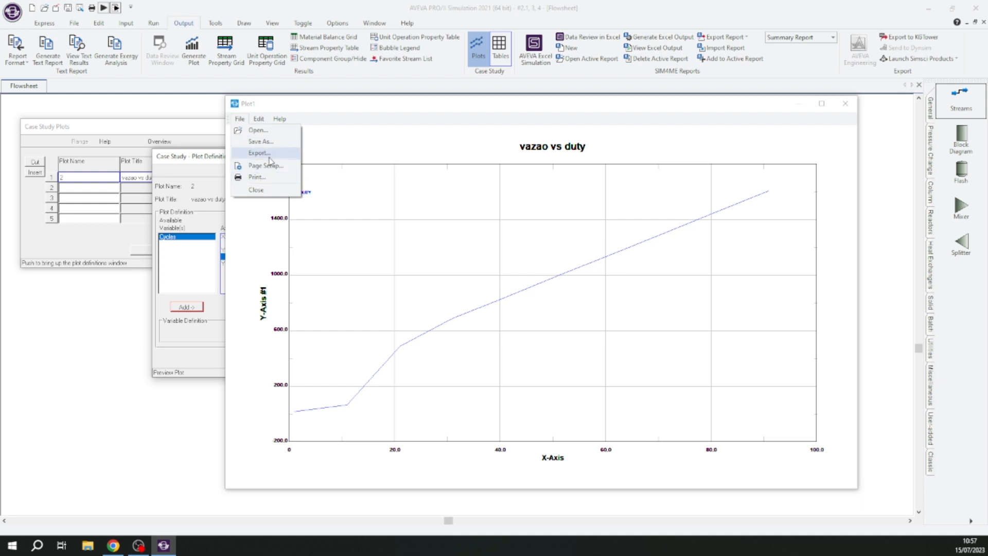
Close the enlarged plot preview and save the vazao vs duty plot definition and the case study plot list
left_click(314, 133)
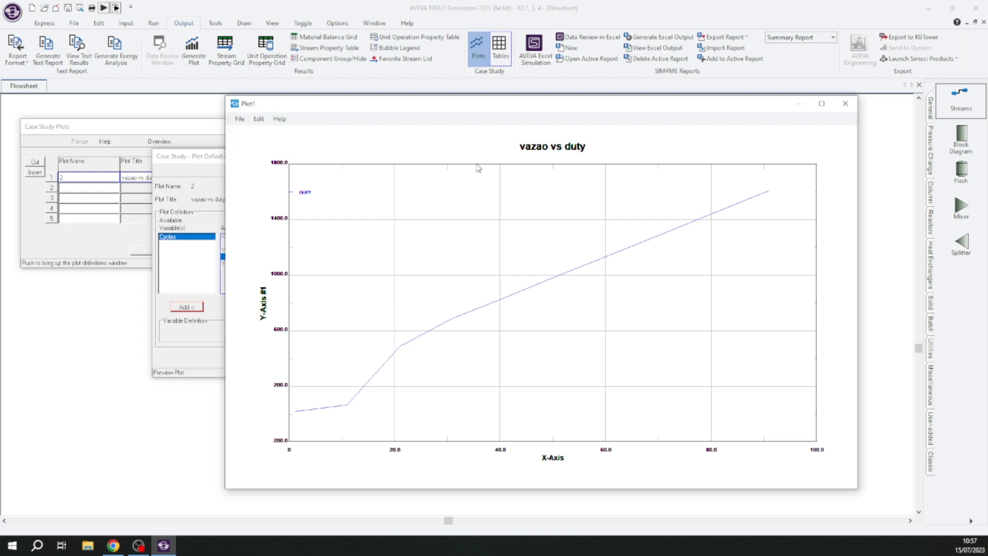
left_click(845, 103)
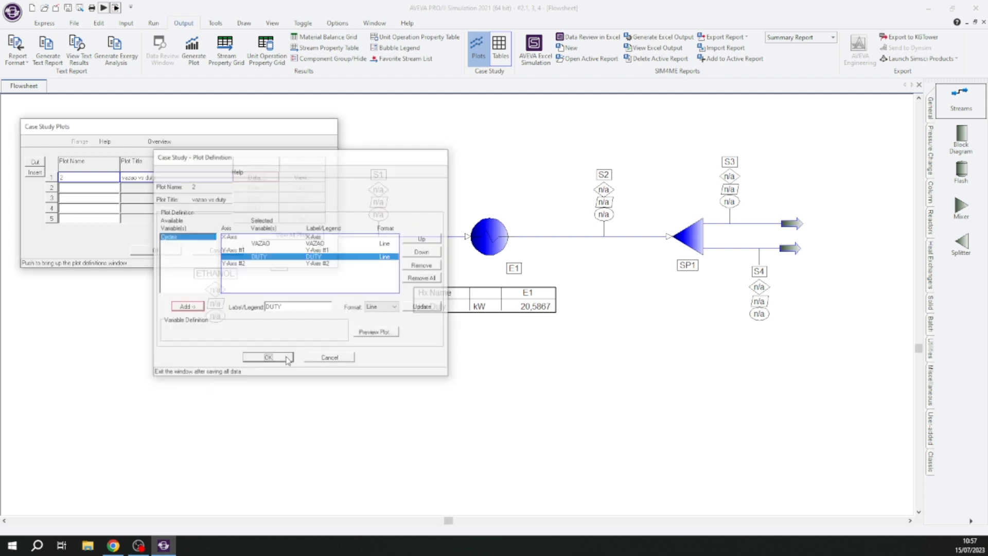
left_click(268, 358)
left_click(170, 251)
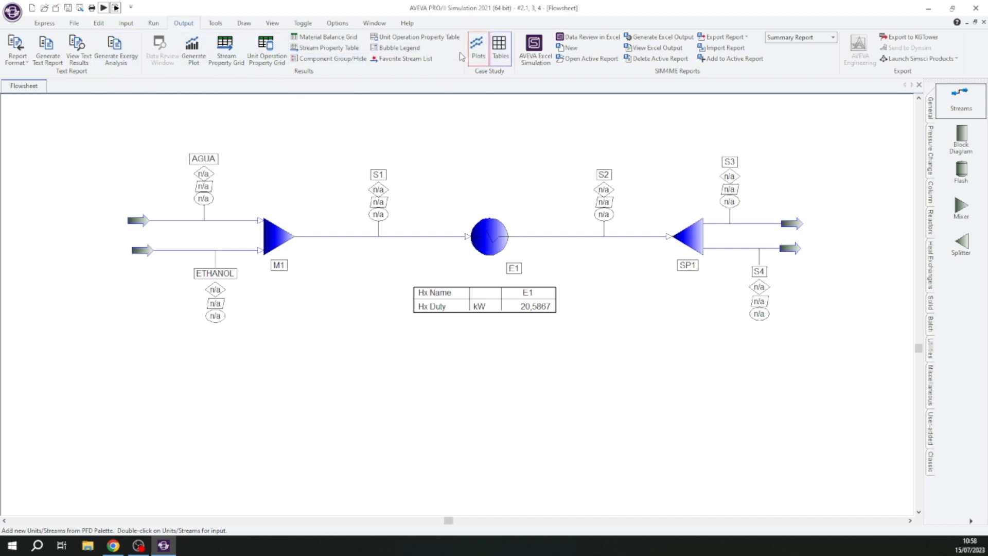
Review the variables selected in the Estudo de Caso table definition, leaving the case study tables without saving changes
left_click(499, 48)
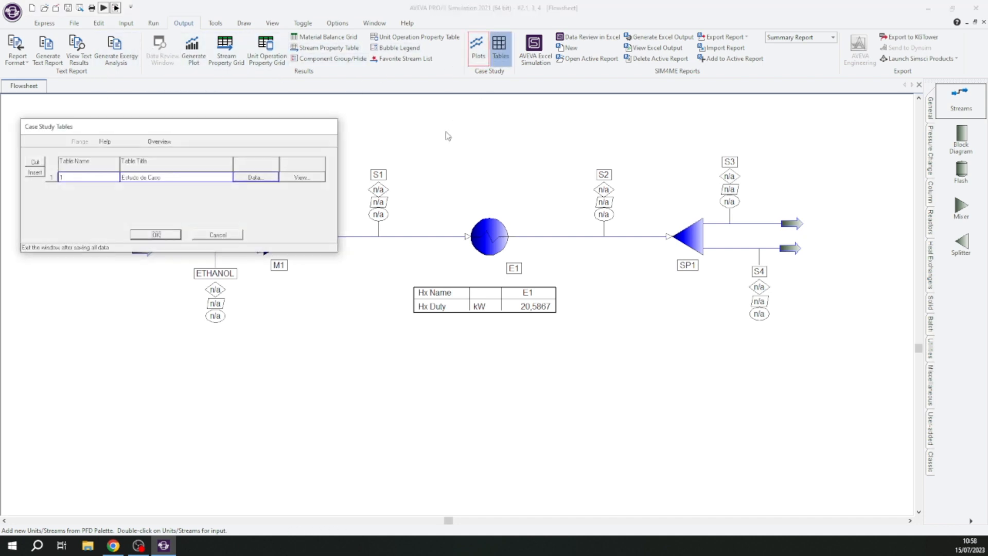
left_click(250, 178)
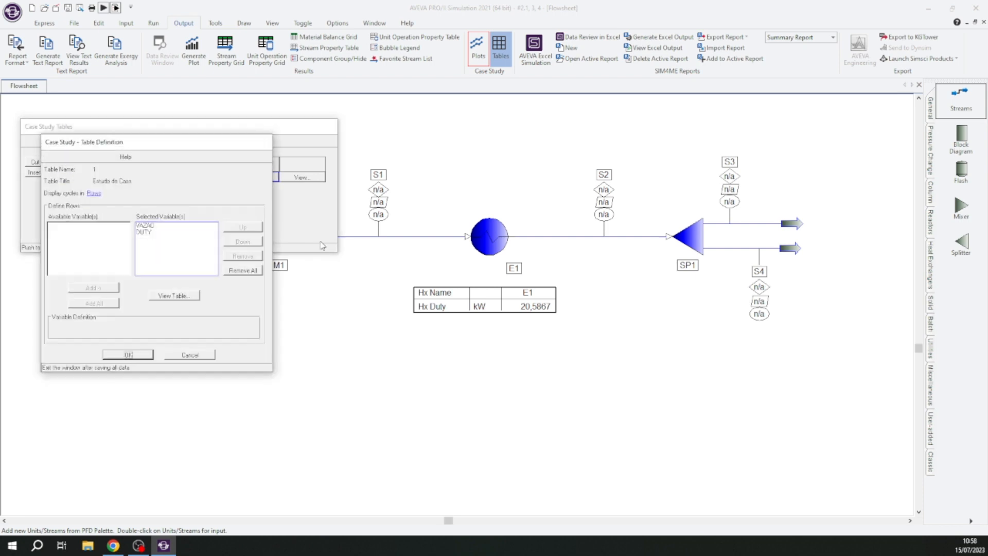
left_click(179, 355)
left_click(230, 235)
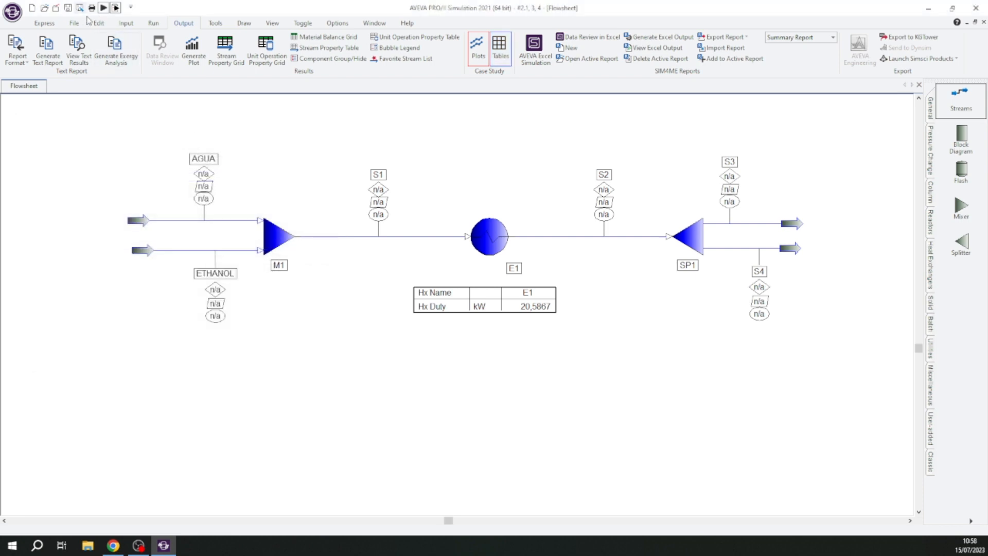
Reopen the case study parameters and results and insert three extra parameter rows alongside the VAZAO parameter
left_click(127, 23)
left_click(440, 49)
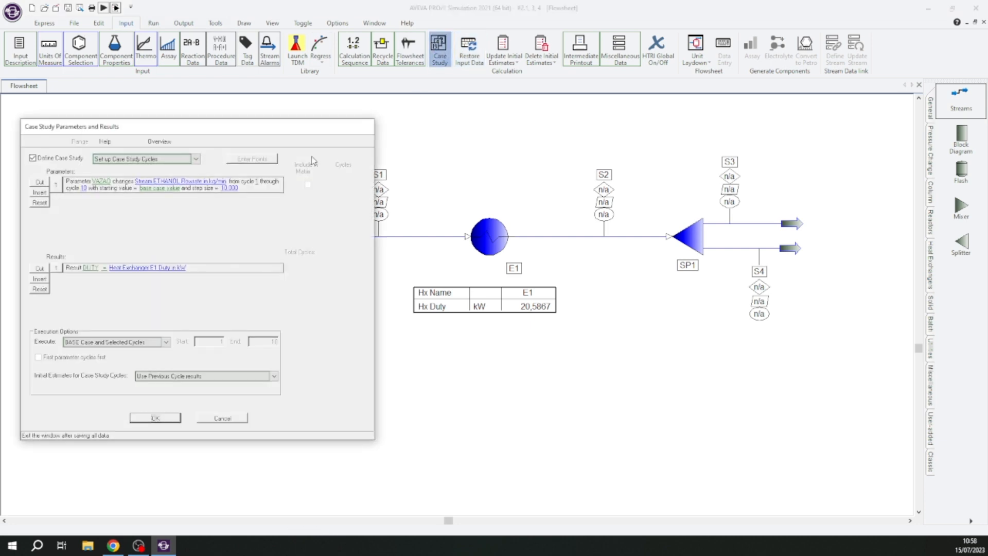
left_click_drag(214, 132, 375, 140)
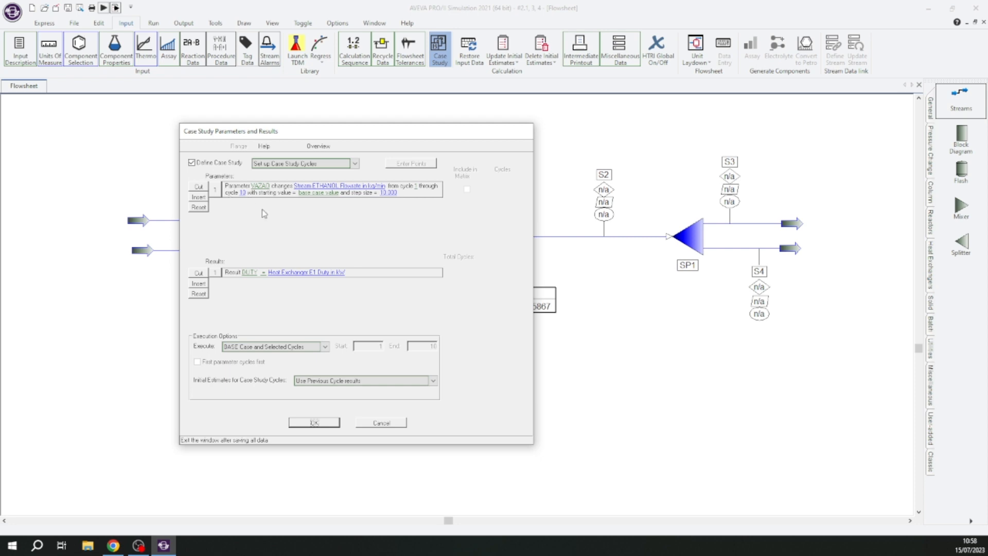
left_click(216, 191)
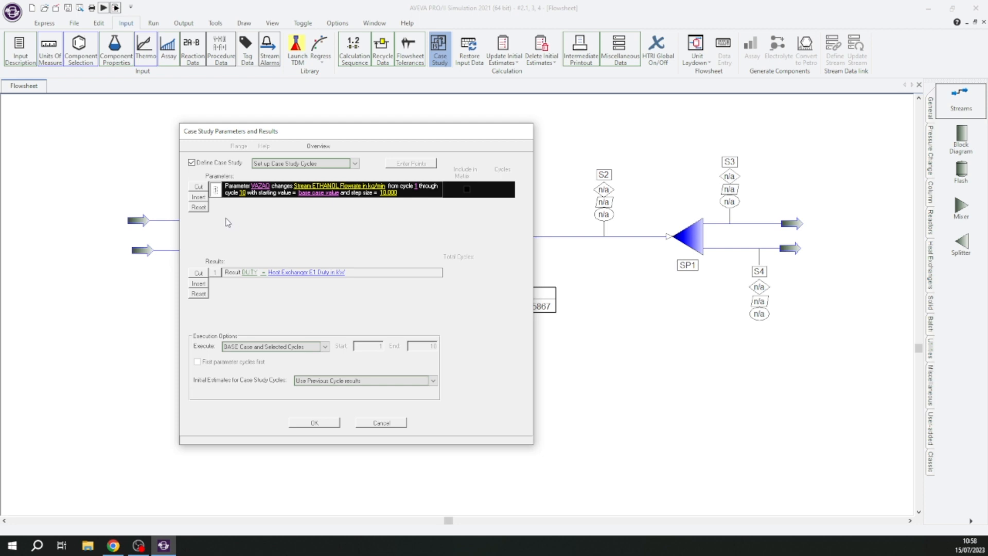
left_click(199, 198)
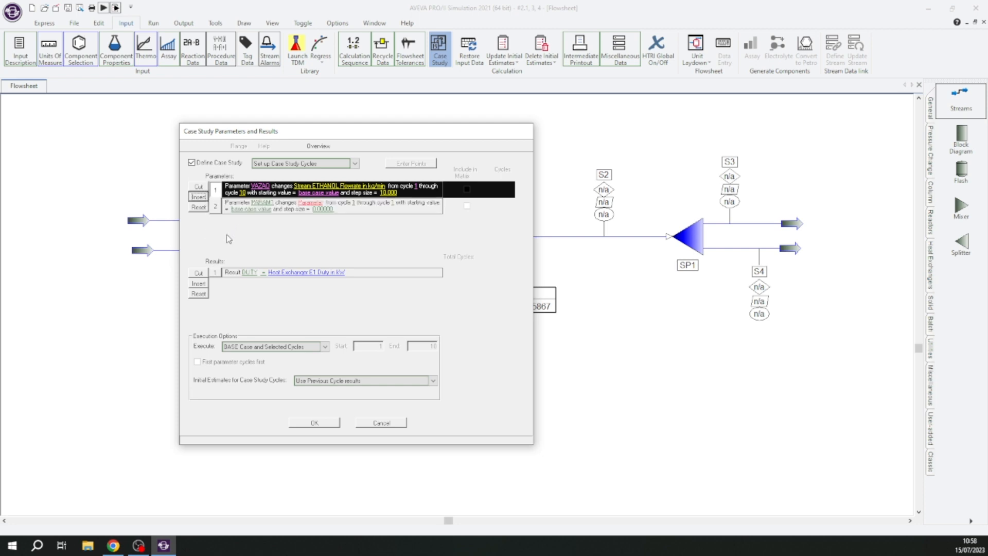
left_click(203, 198)
left_click(202, 198)
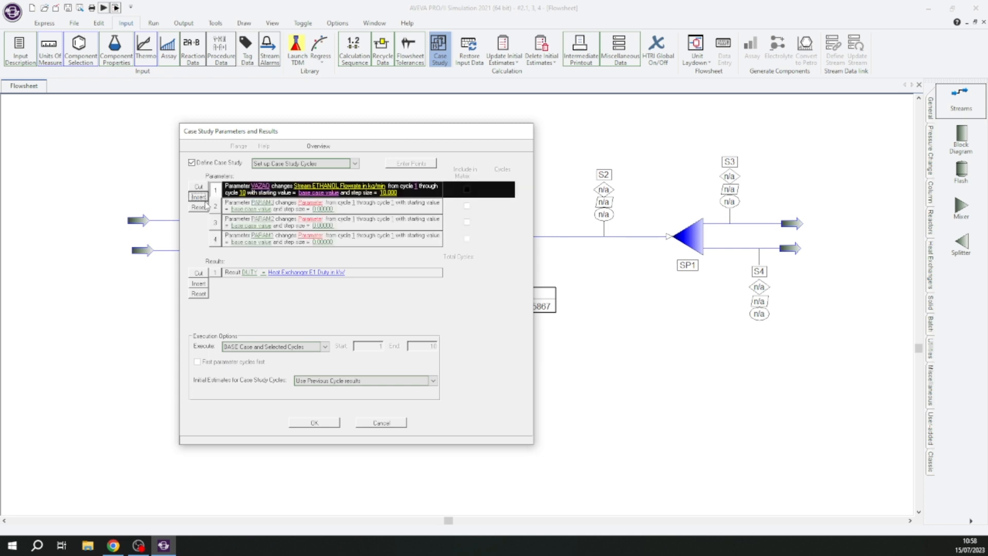
Remove the three blank parameter rows below VAZAO and save the case study definition
left_click(216, 209)
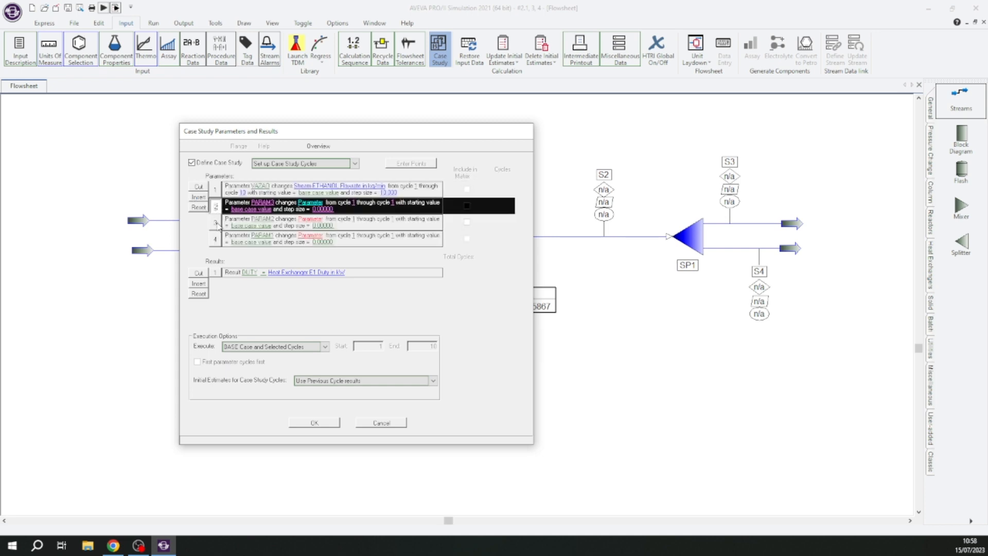
left_click(199, 187)
left_click(215, 210)
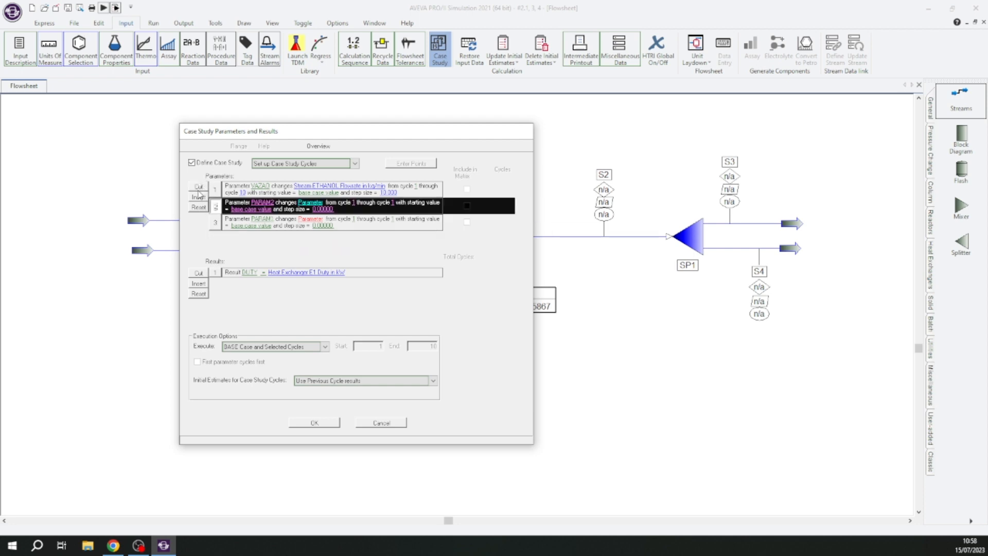
left_click(199, 187)
left_click(215, 208)
left_click(198, 186)
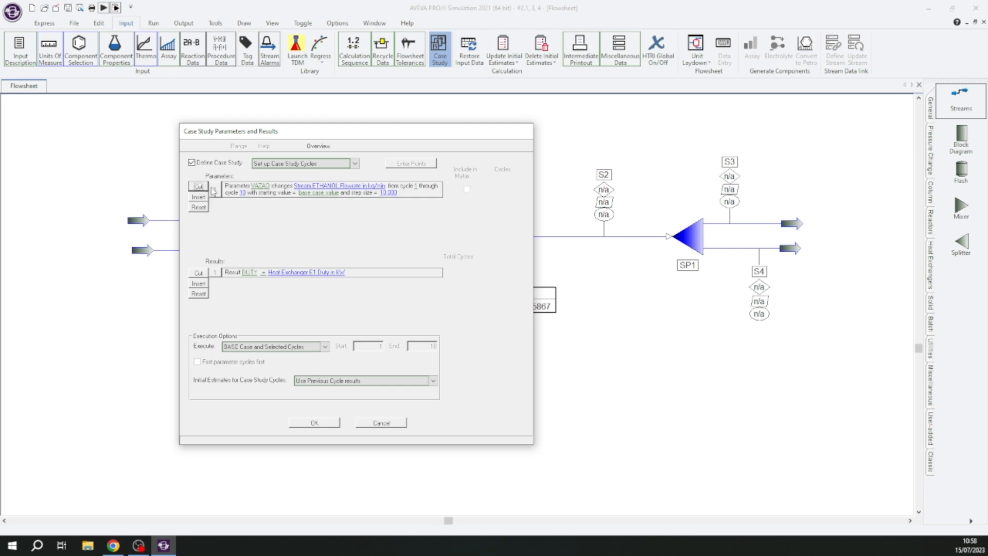
left_click(315, 423)
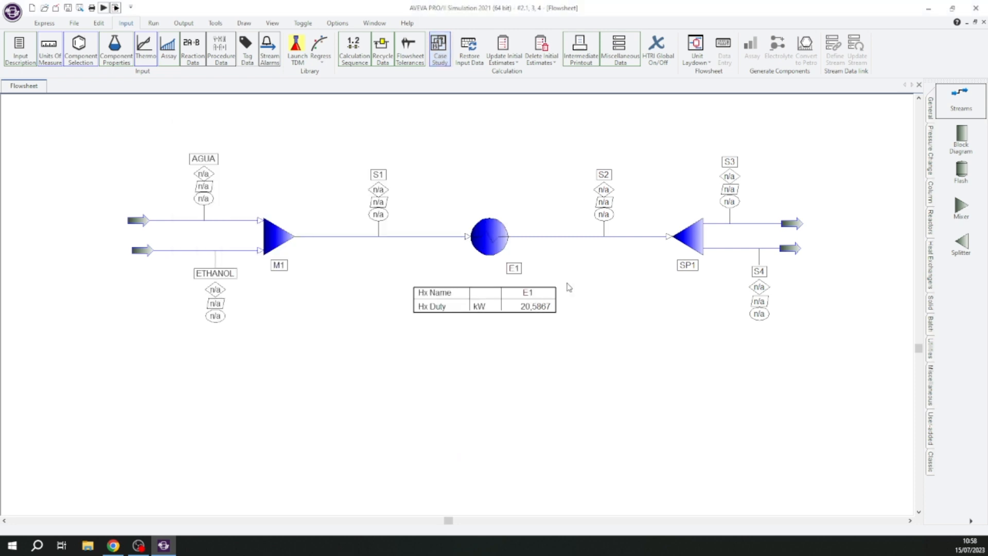